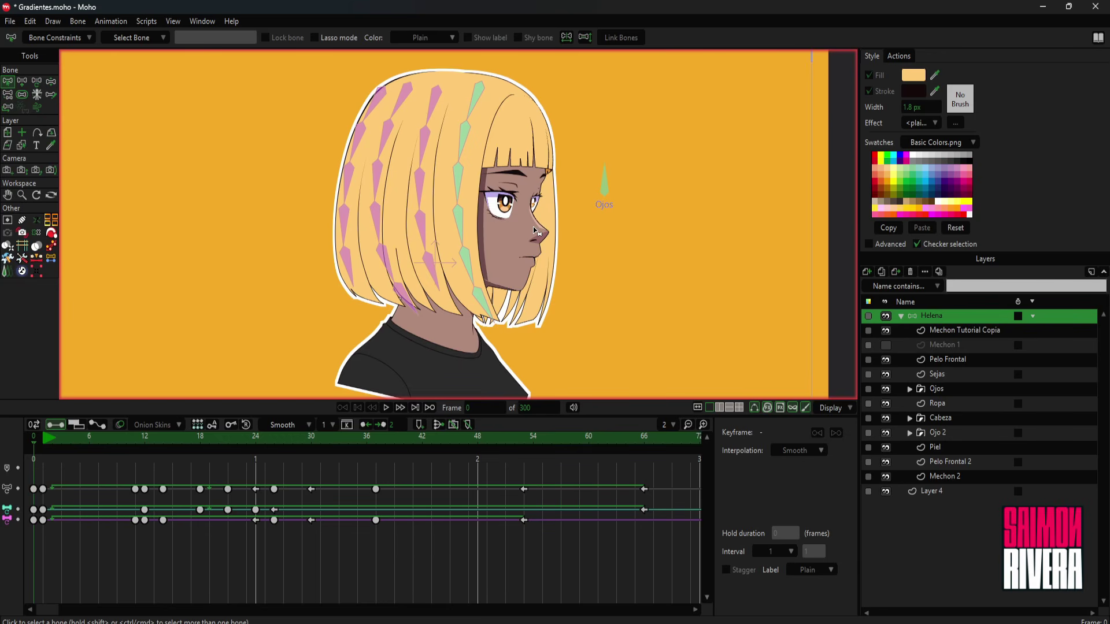
# - Collapse and hide the Helena layer, and add a new vector layer above it
pyautogui.click(901, 316)
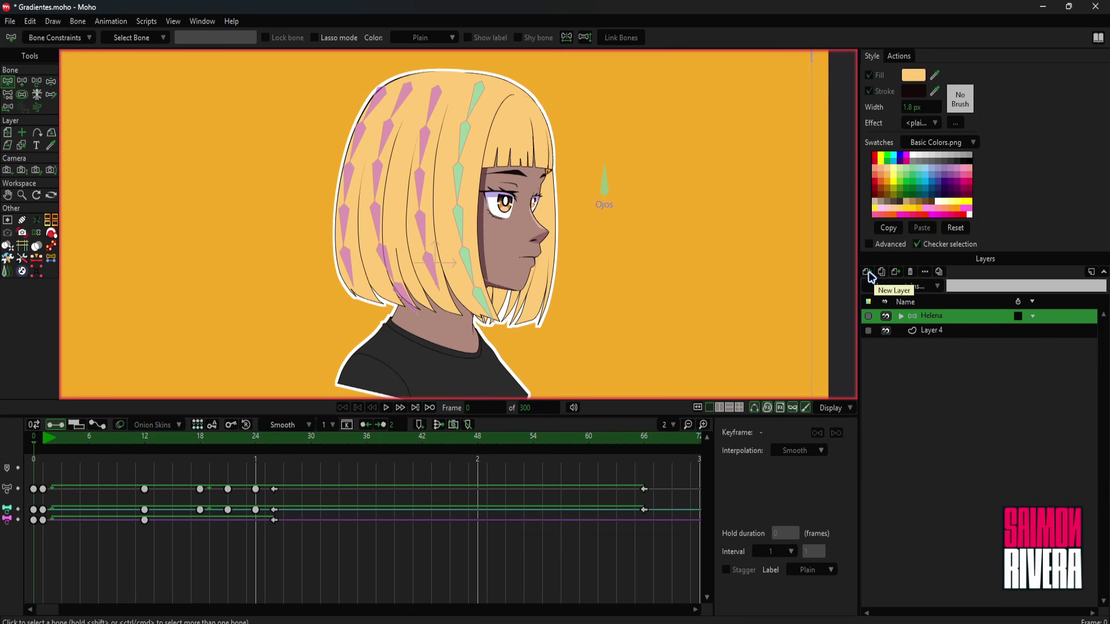
pyautogui.click(887, 318)
pyautogui.click(866, 271)
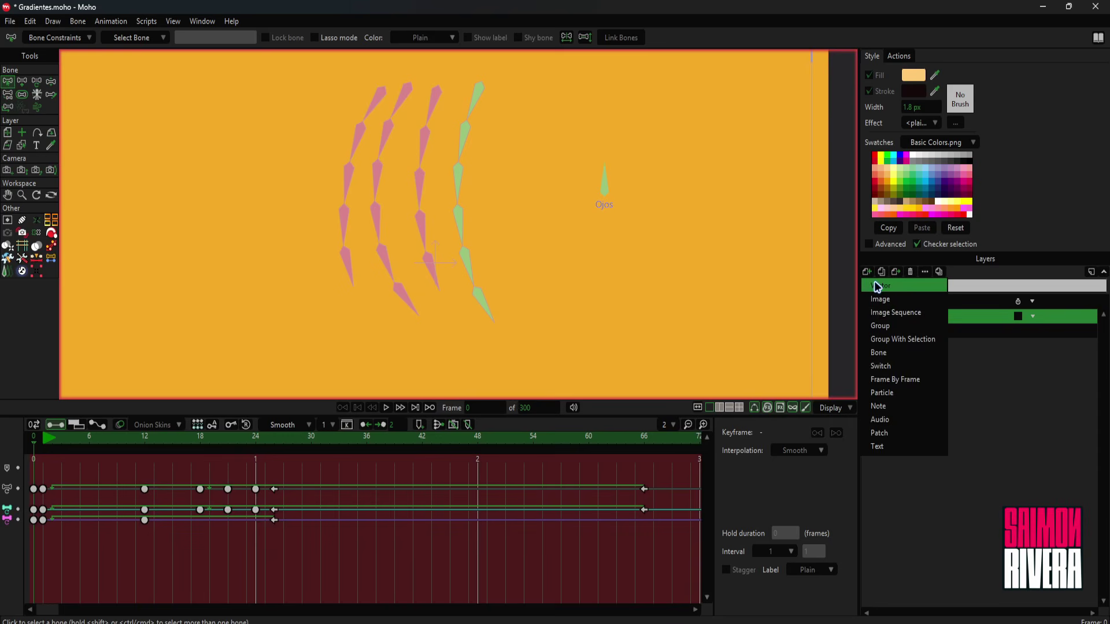
pyautogui.click(876, 289)
# - Draw a tall, narrow filled rectangle and add a midpoint to each of its edges
pyautogui.click(22, 94)
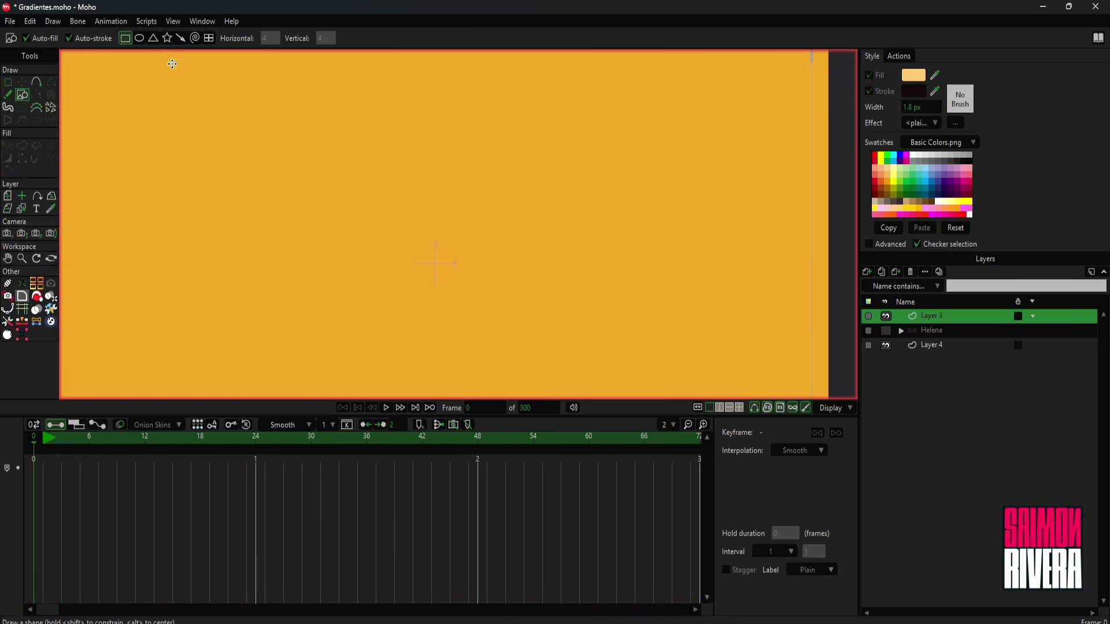
pyautogui.moveTo(340, 68)
pyautogui.mouseDown()
pyautogui.moveTo(376, 240)
pyautogui.moveTo(370, 322)
pyautogui.moveTo(384, 325)
pyautogui.mouseUp()
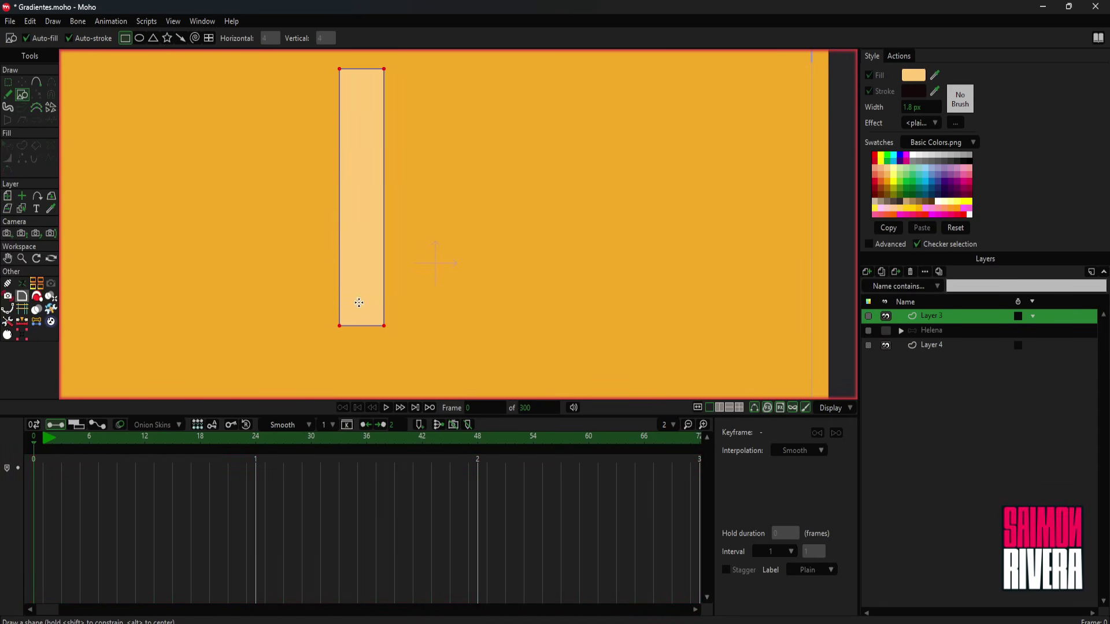
pyautogui.click(8, 82)
pyautogui.moveTo(462, 345); pyautogui.dragTo(199, 58)
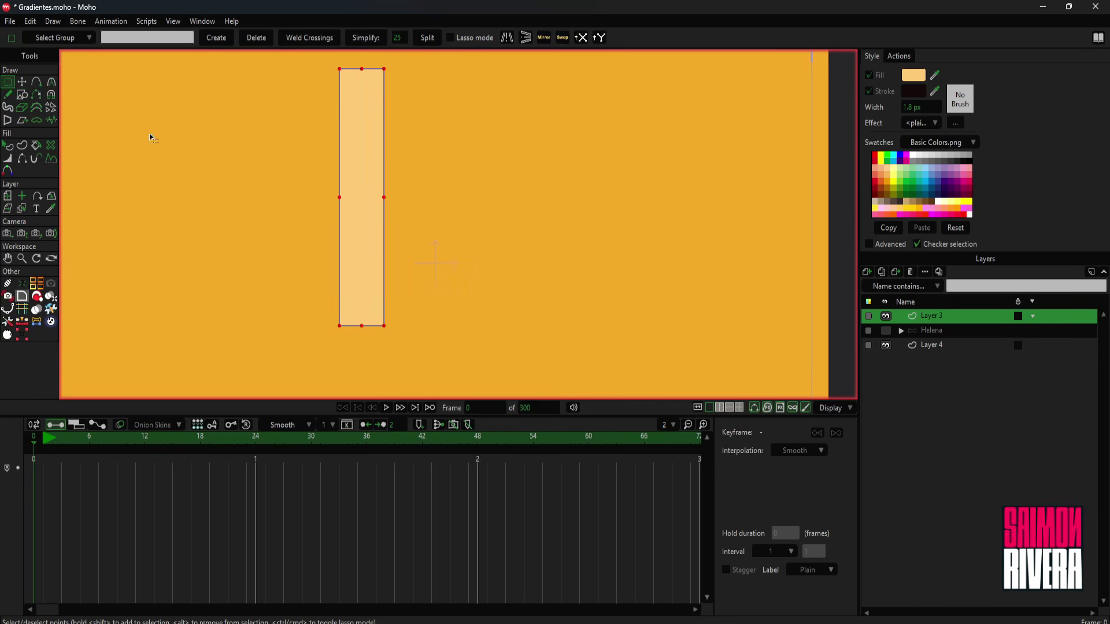
# - Give the rectangle a linear gradient ending in red, running from its upper part down to its lower edge
pyautogui.click(7, 145)
pyautogui.click(383, 165)
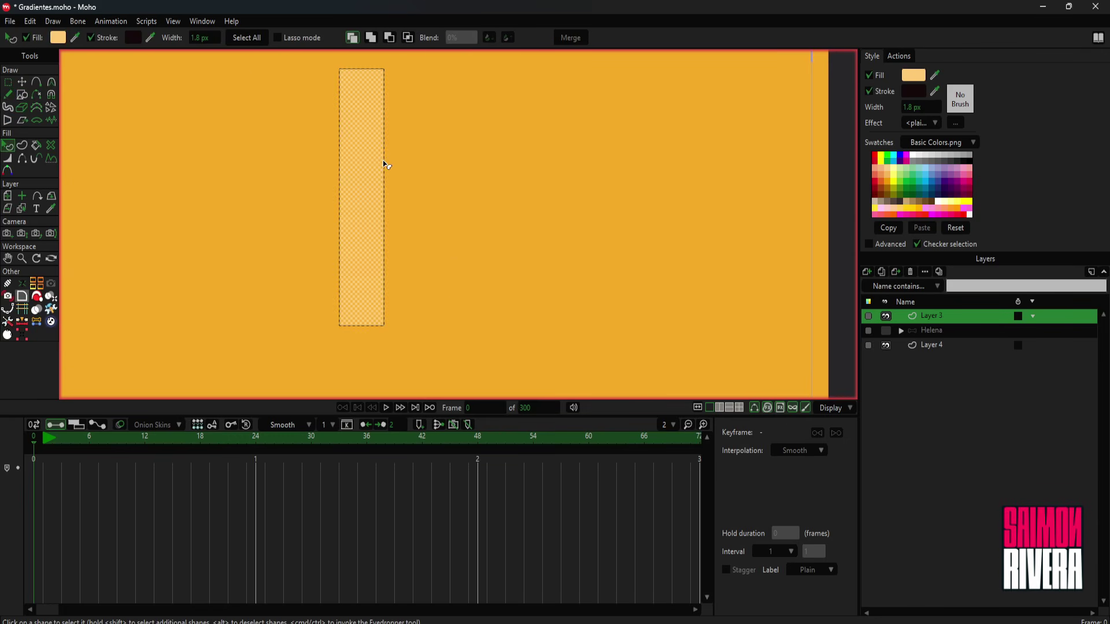
pyautogui.click(918, 124)
pyautogui.click(924, 195)
pyautogui.click(696, 375)
pyautogui.click(560, 337)
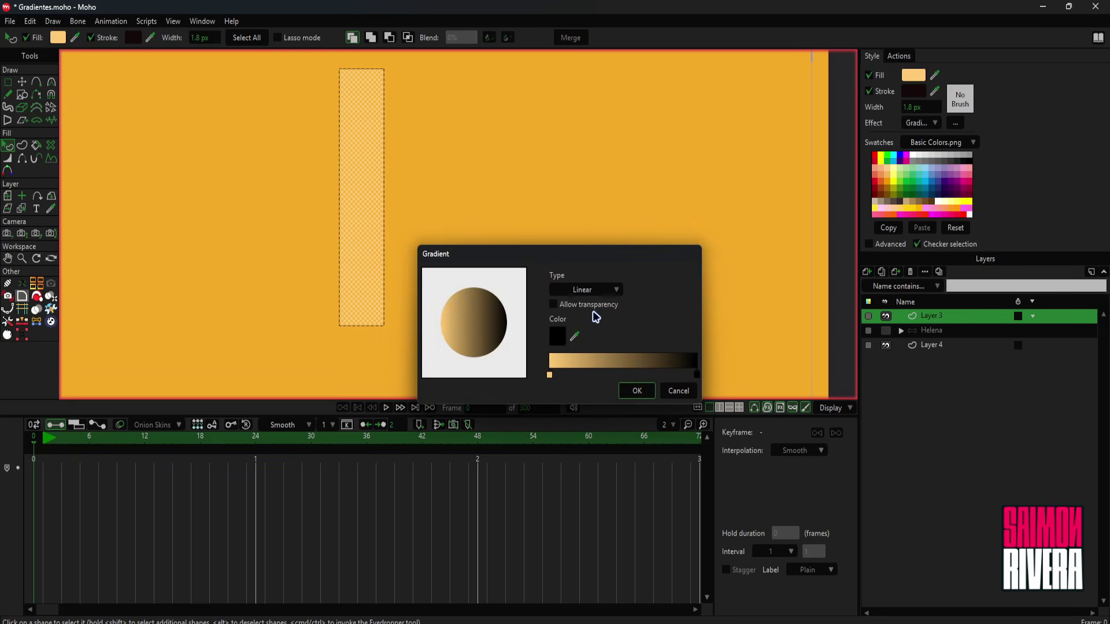
pyautogui.click(833, 264)
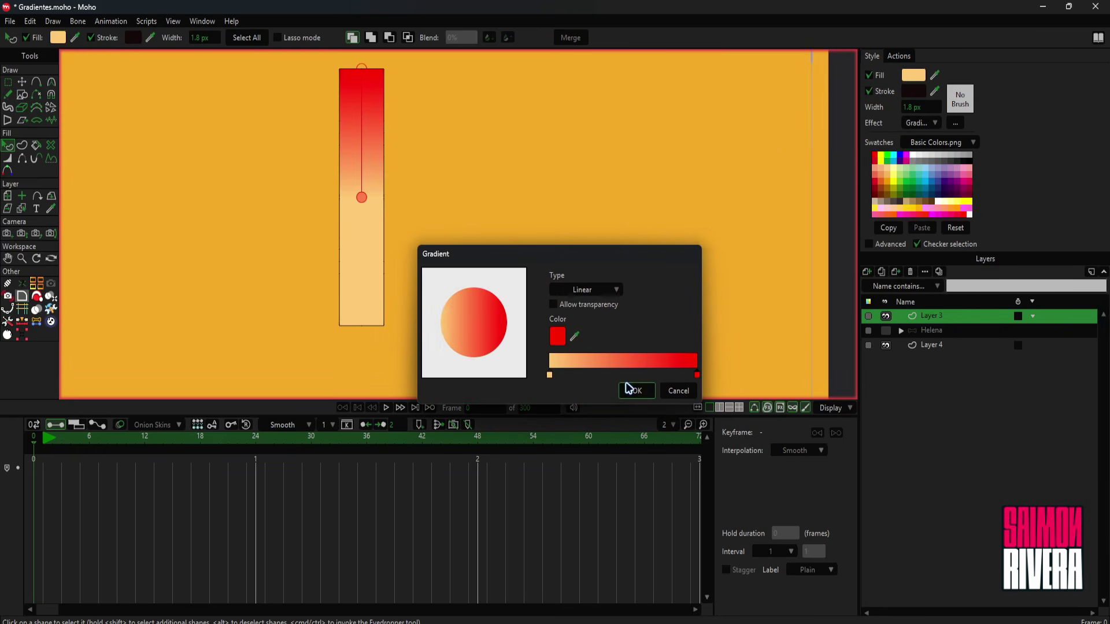
pyautogui.click(636, 391)
pyautogui.moveTo(359, 71); pyautogui.dragTo(360, 328)
pyautogui.moveTo(361, 198); pyautogui.dragTo(362, 150)
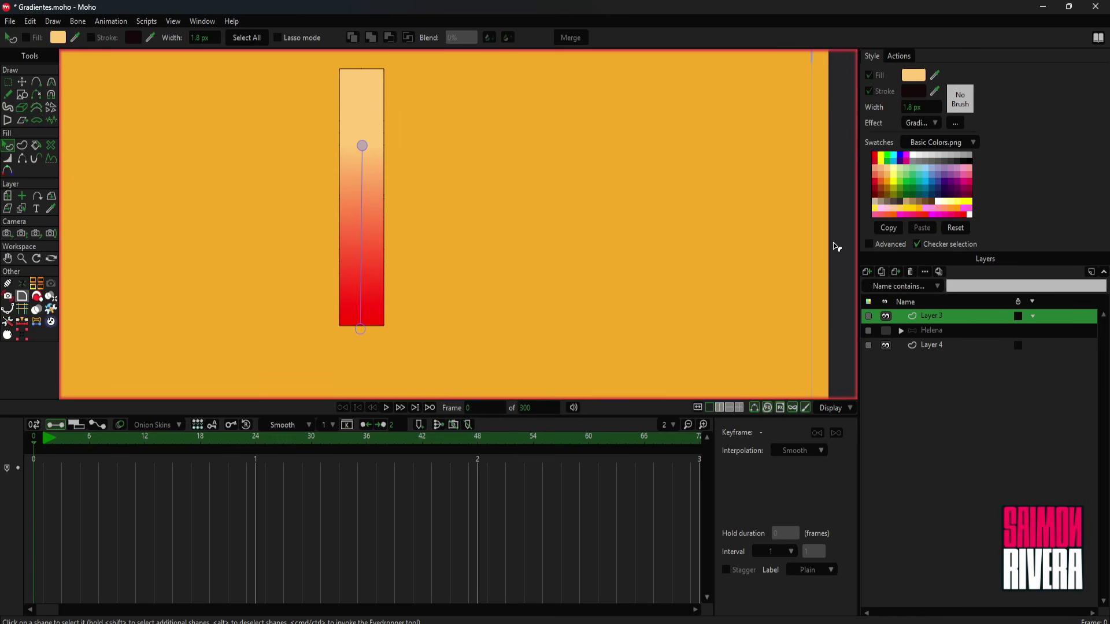
# - Add a new bone layer and nest the rectangle's vector layer inside it
pyautogui.click(866, 271)
pyautogui.click(906, 353)
pyautogui.click(941, 330)
pyautogui.click(932, 317)
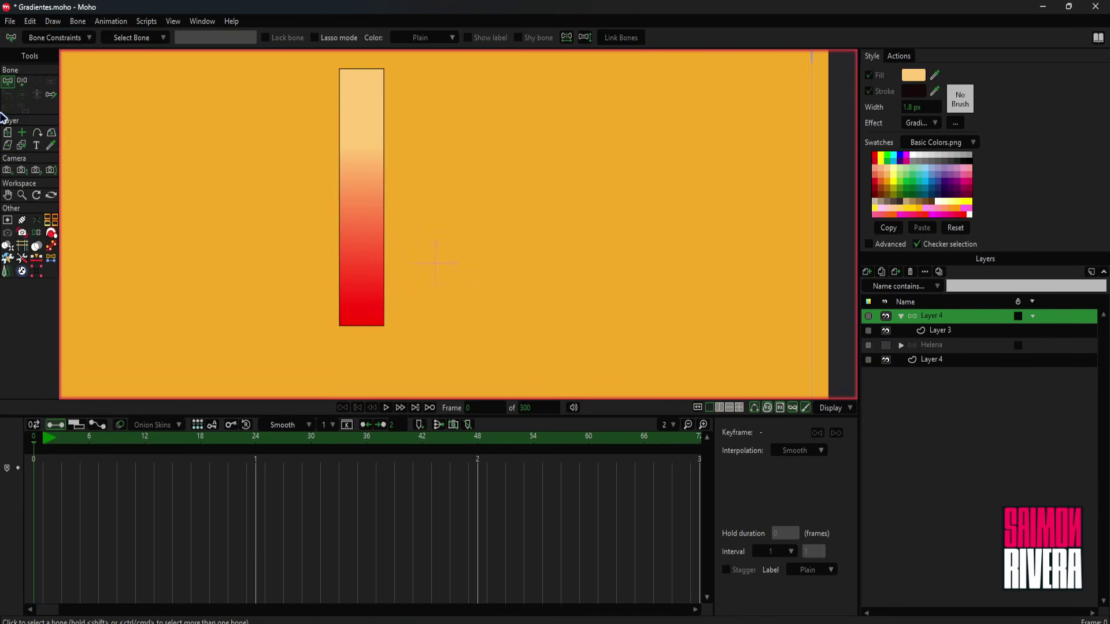
# - Create a vertical chain of two bones along the rectangle's length
pyautogui.click(23, 84)
pyautogui.moveTo(355, 80); pyautogui.dragTo(359, 312)
pyautogui.click(8, 81)
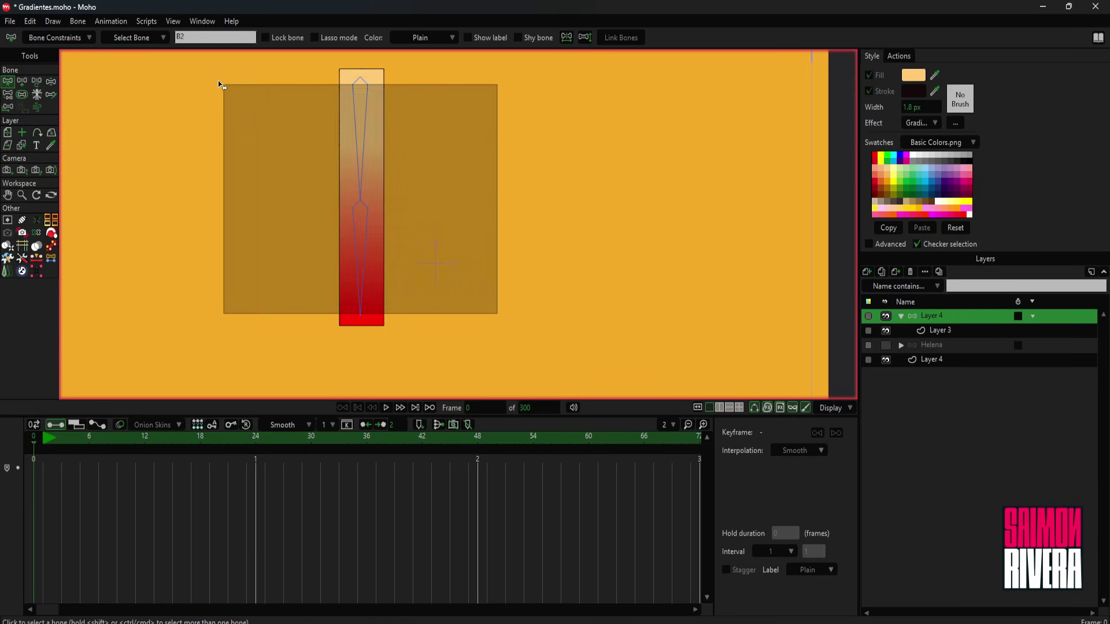
pyautogui.click(22, 94)
pyautogui.click(7, 81)
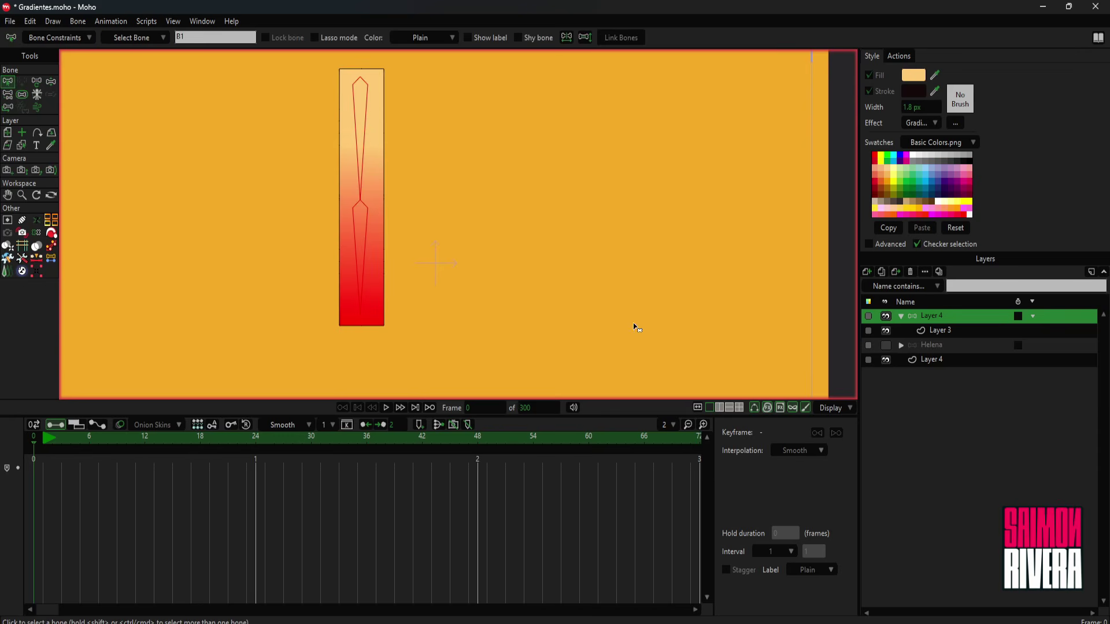
# - Bind the rectangle's middle and lower points to the lower bone
pyautogui.click(948, 331)
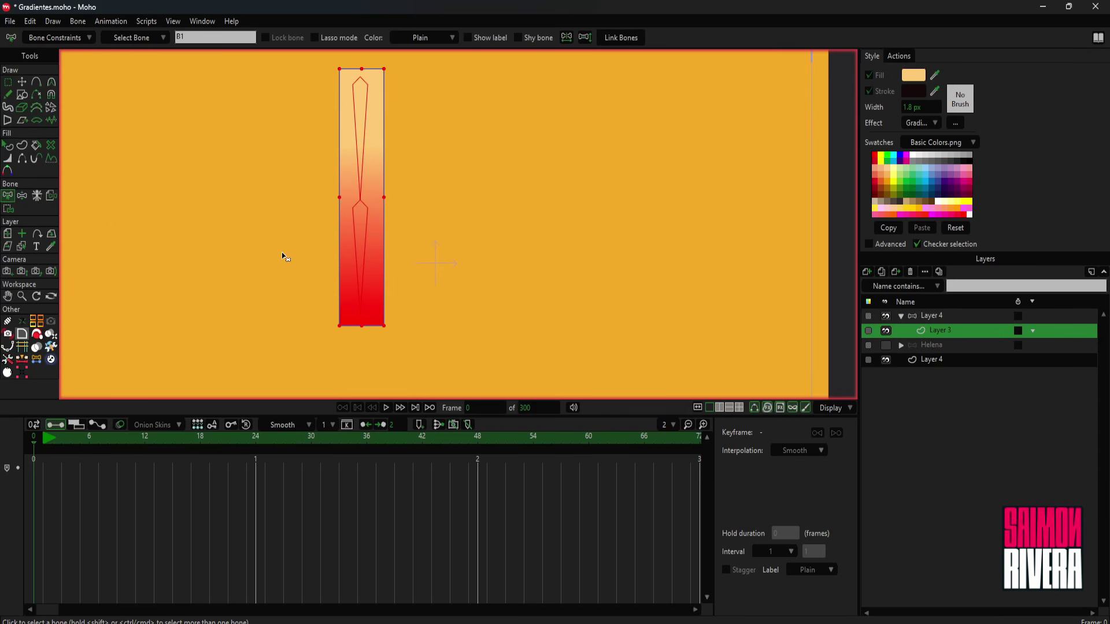
pyautogui.click(64, 216)
pyautogui.click(354, 226)
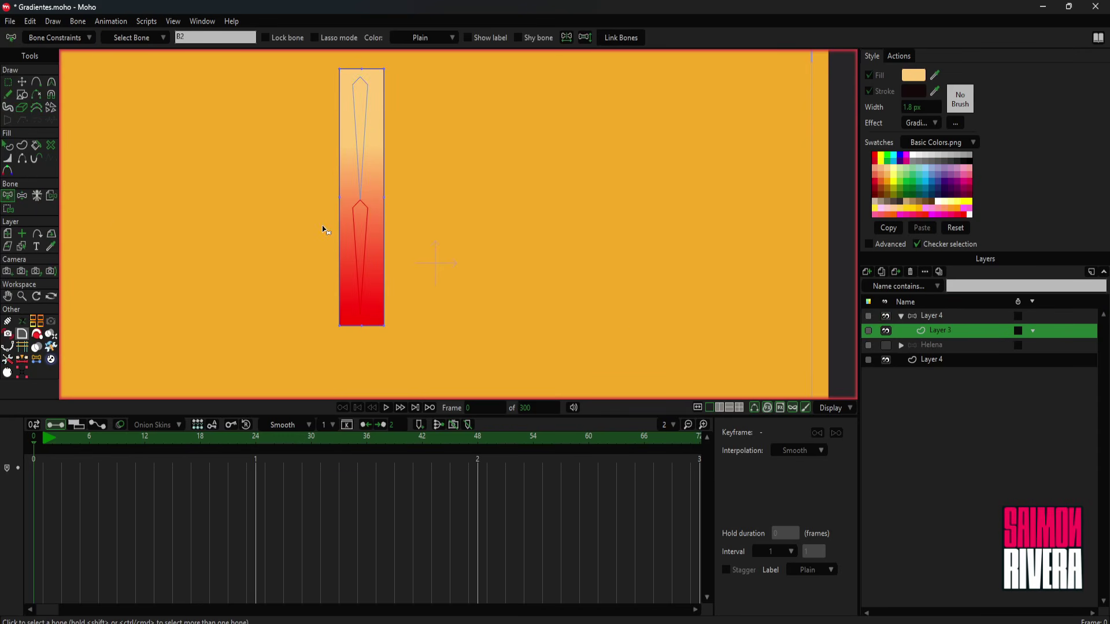
pyautogui.click(8, 209)
pyautogui.moveTo(471, 377); pyautogui.dragTo(144, 142)
pyautogui.click(224, 39)
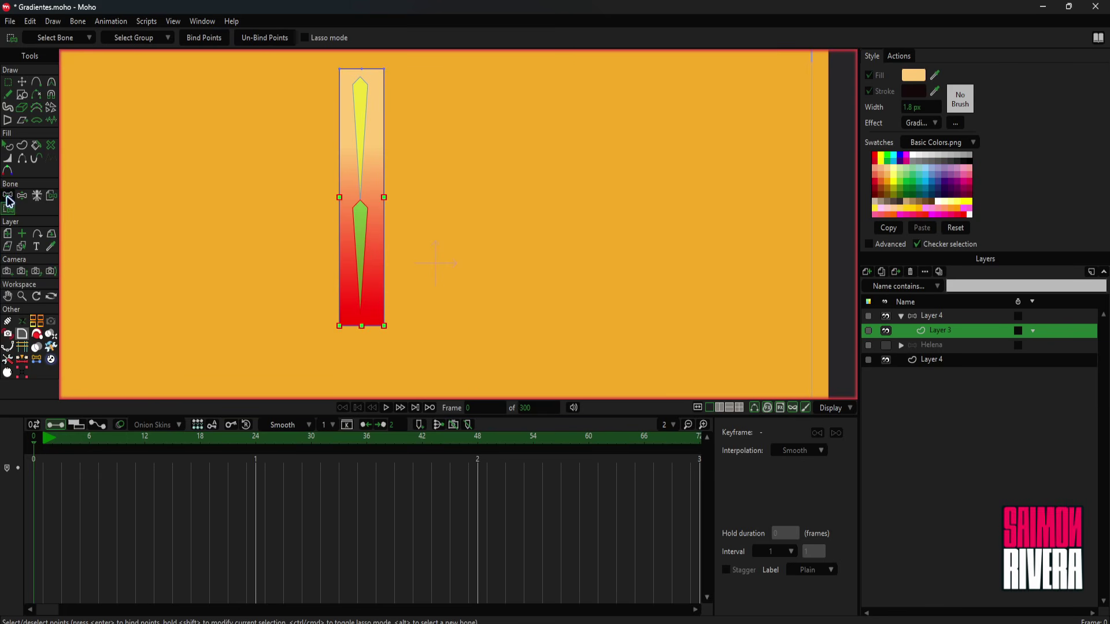
# - Bind the rectangle's remaining upper points to the upper bone
pyautogui.click(8, 196)
pyautogui.click(360, 113)
pyautogui.click(8, 208)
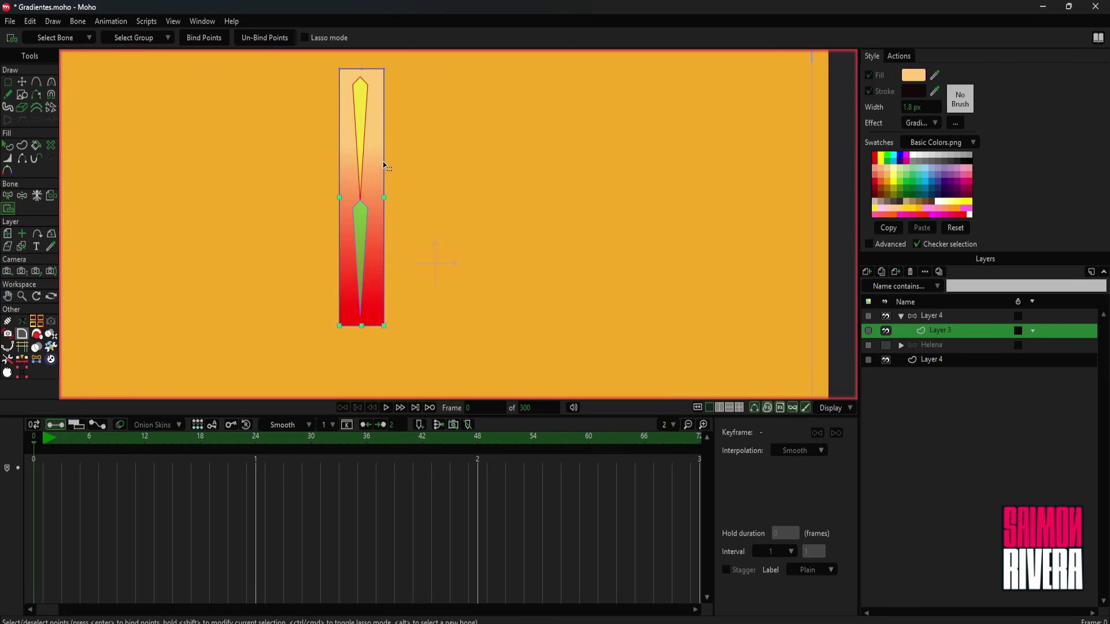
pyautogui.click(199, 39)
# - Test the gradient by bending the two-bone chain at frame 1, and delete the resulting keyframes
pyautogui.click(919, 318)
pyautogui.click(902, 317)
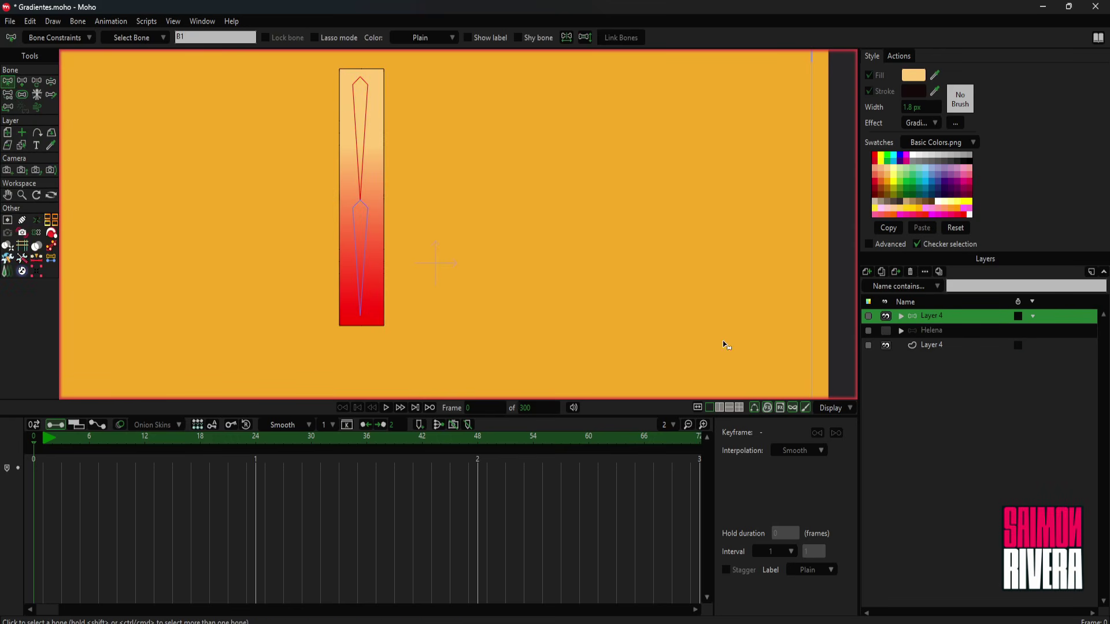
pyautogui.click(45, 440)
pyautogui.click(12, 95)
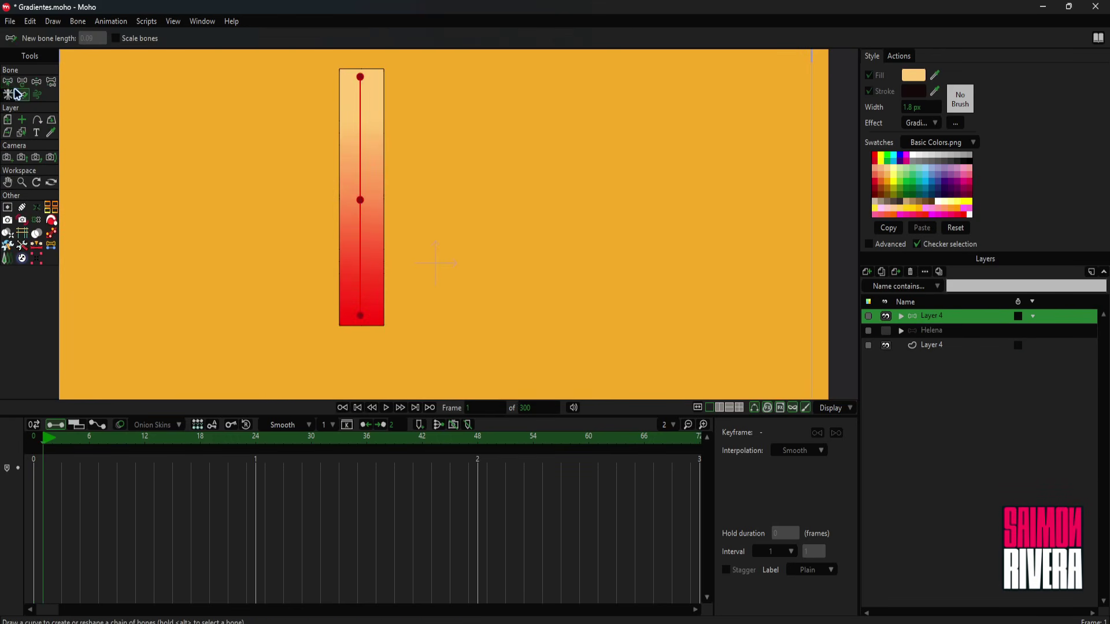
pyautogui.click(8, 82)
pyautogui.click(153, 111)
pyautogui.click(37, 83)
pyautogui.moveTo(366, 255); pyautogui.dragTo(490, 56)
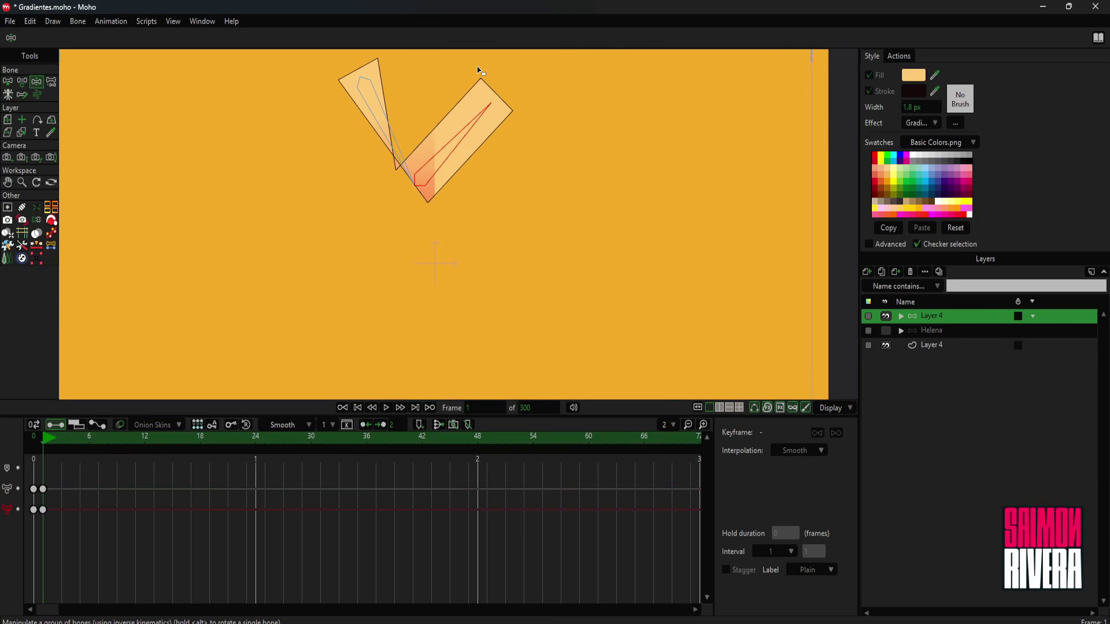
pyautogui.moveTo(459, 139); pyautogui.dragTo(322, 463)
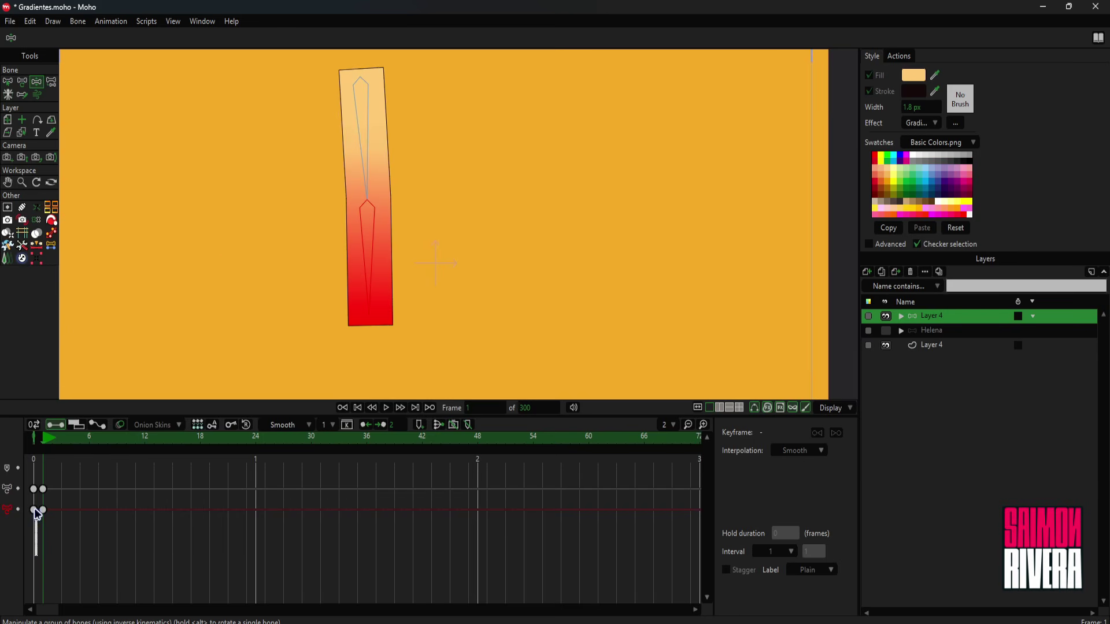
pyautogui.moveTo(35, 553); pyautogui.dragTo(51, 480)
pyautogui.press('Delete')
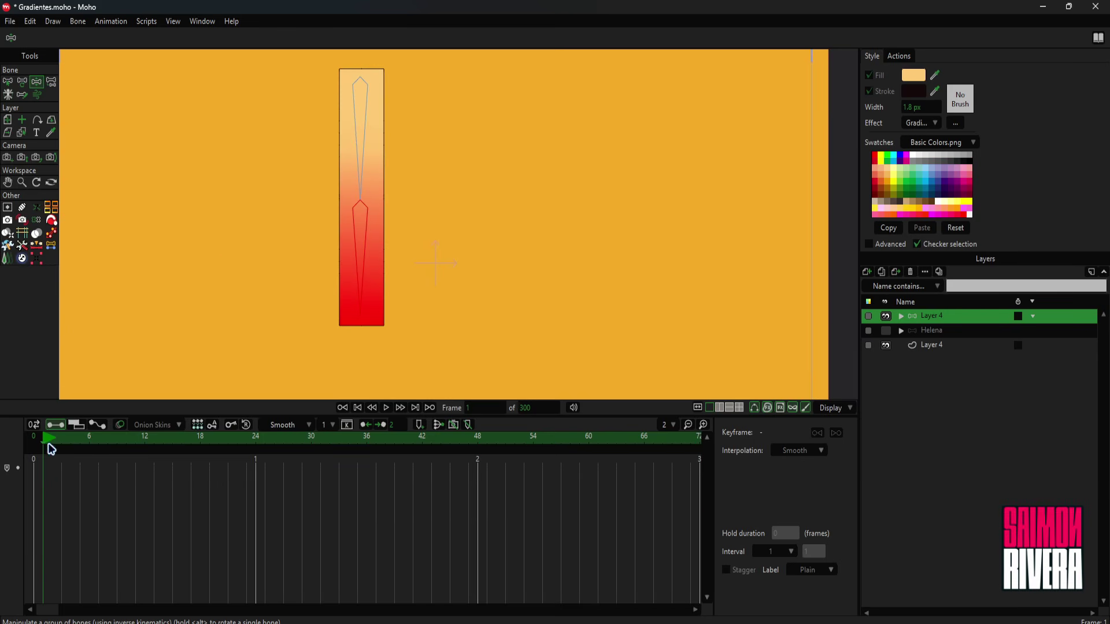
# - Test the gradient by deforming the rectangle's points at frame 1 with the Magnet tool
pyautogui.click(899, 316)
pyautogui.keyDown('ctrl'); pyautogui.keyDown('alt'); pyautogui.click(361, 190); pyautogui.keyUp('alt'); pyautogui.keyUp('ctrl')
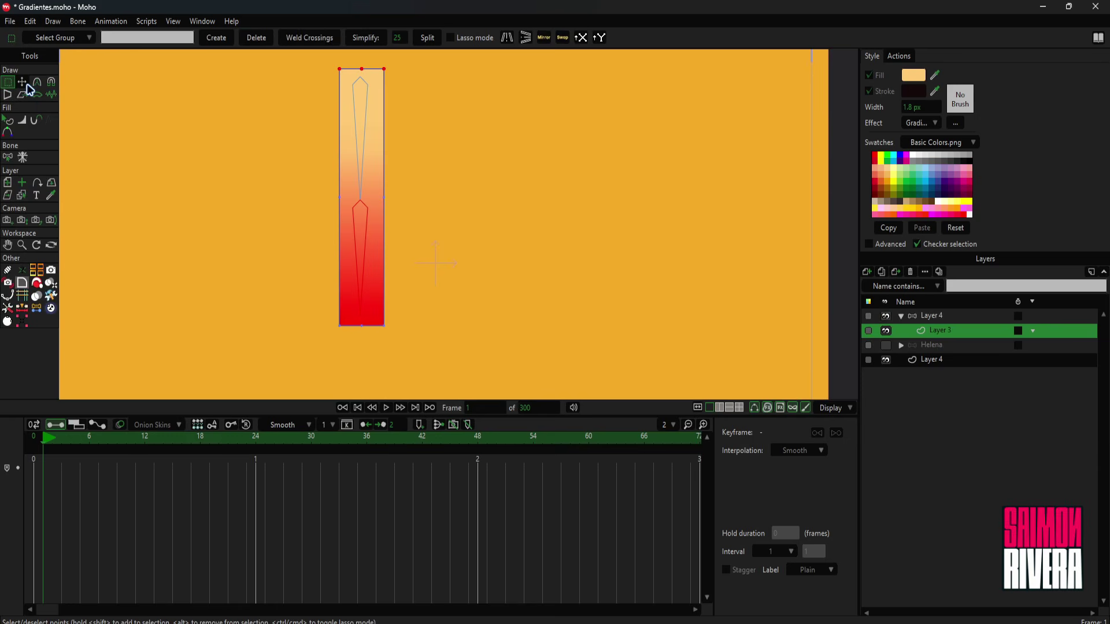
pyautogui.click(51, 81)
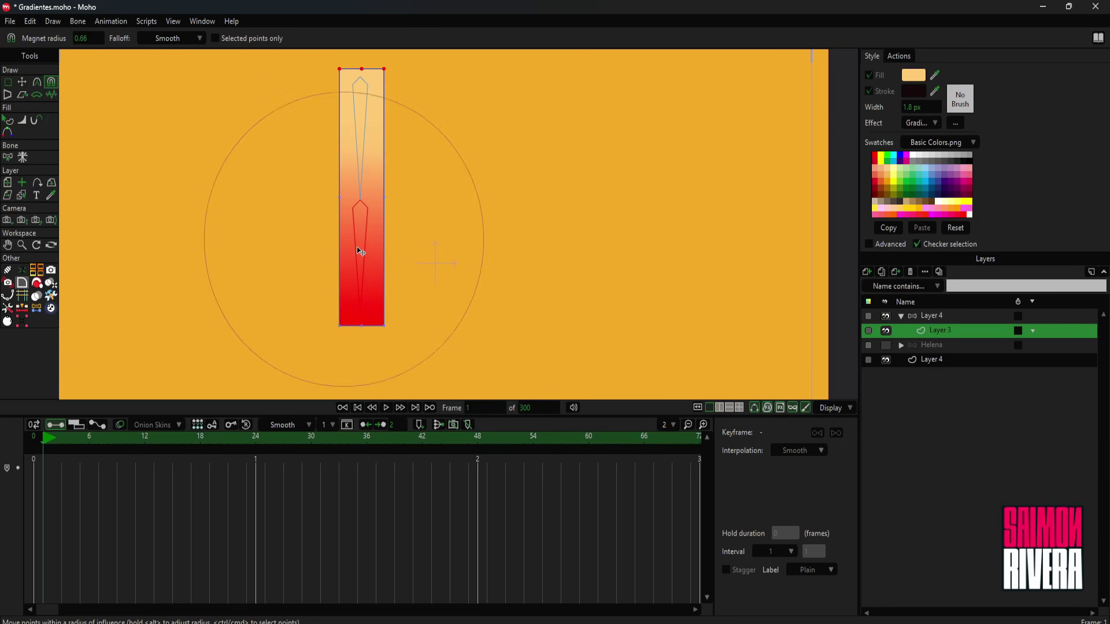
pyautogui.moveTo(371, 280); pyautogui.dragTo(597, 101)
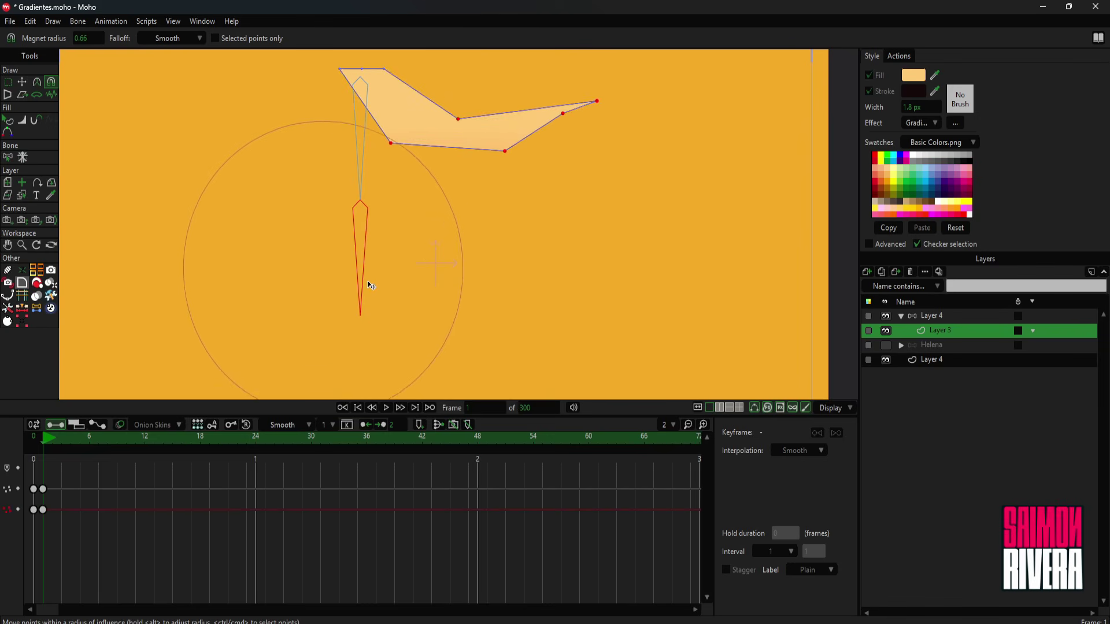
pyautogui.moveTo(543, 167); pyautogui.dragTo(488, 126)
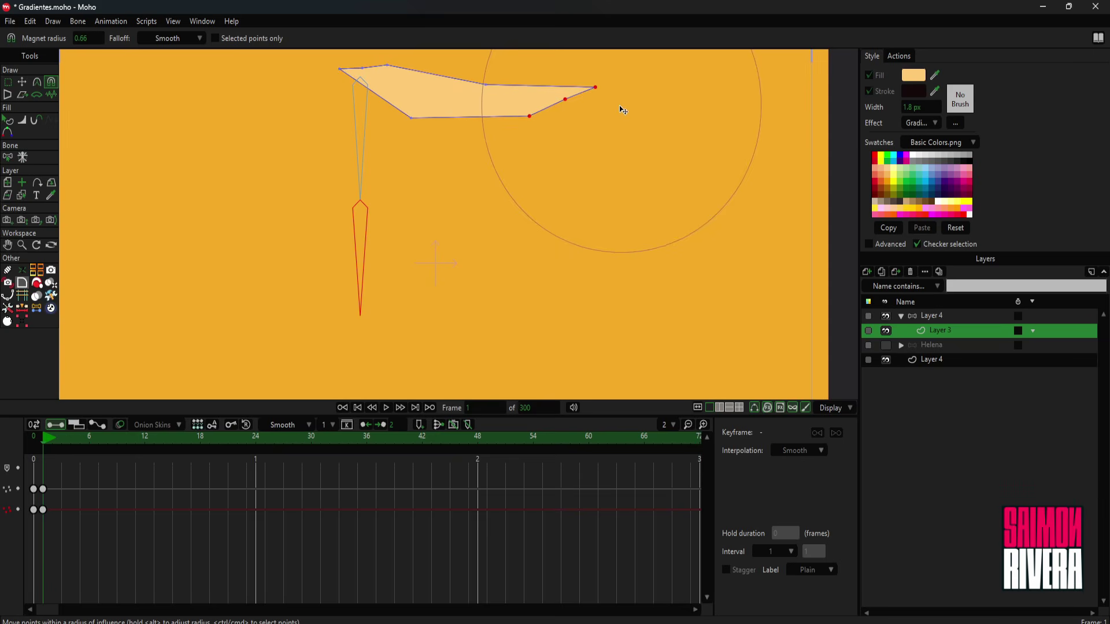
pyautogui.moveTo(622, 106); pyautogui.dragTo(510, 103)
pyautogui.moveTo(478, 255); pyautogui.dragTo(626, 55)
pyautogui.click(7, 81)
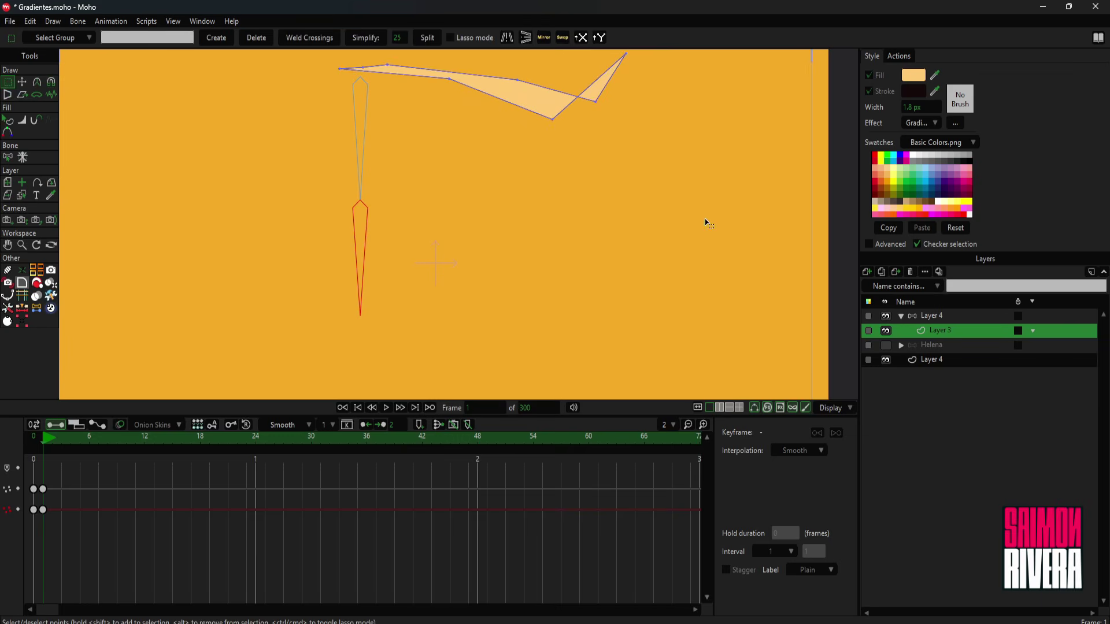
pyautogui.moveTo(705, 218); pyautogui.dragTo(75, 50)
# - Delete the test bone layer at frame 0 and show the Helena layer again
pyautogui.click(961, 315)
pyautogui.click(35, 442)
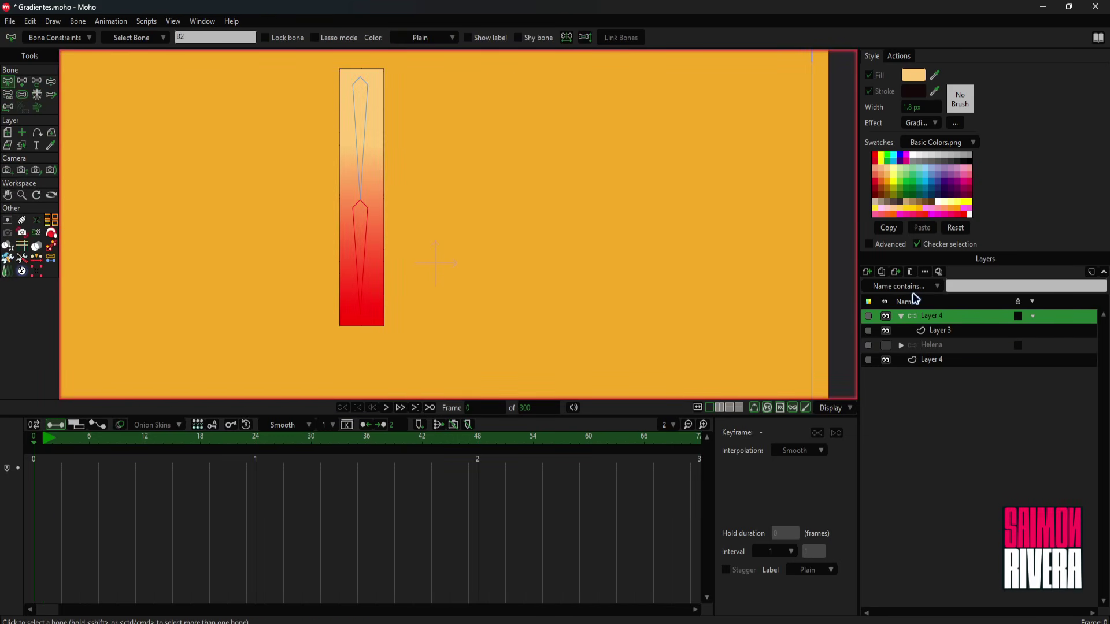
pyautogui.click(910, 273)
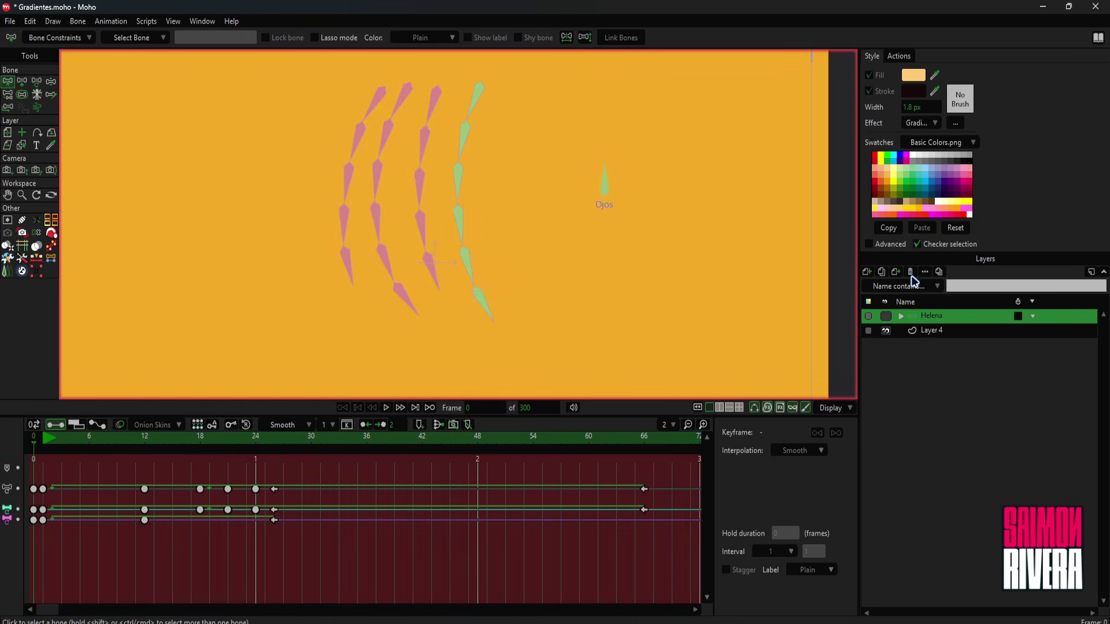
pyautogui.click(886, 315)
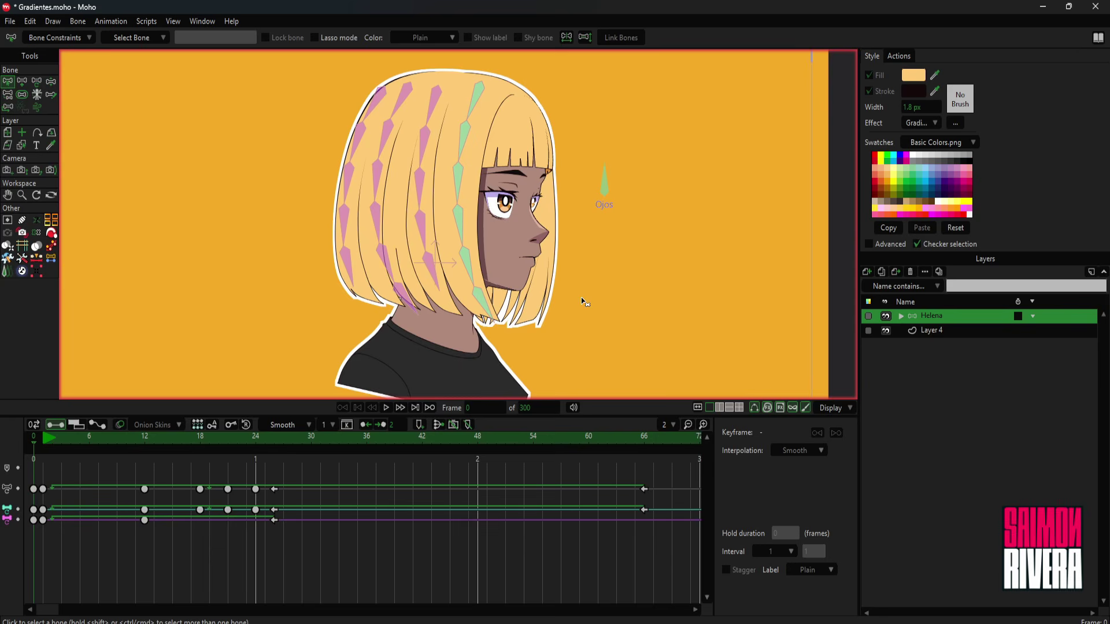
# - Expand the Helena layer and compare its Mechon Tutorial Copia and Mechon 1 hair layers by switching their visibility
pyautogui.click(901, 316)
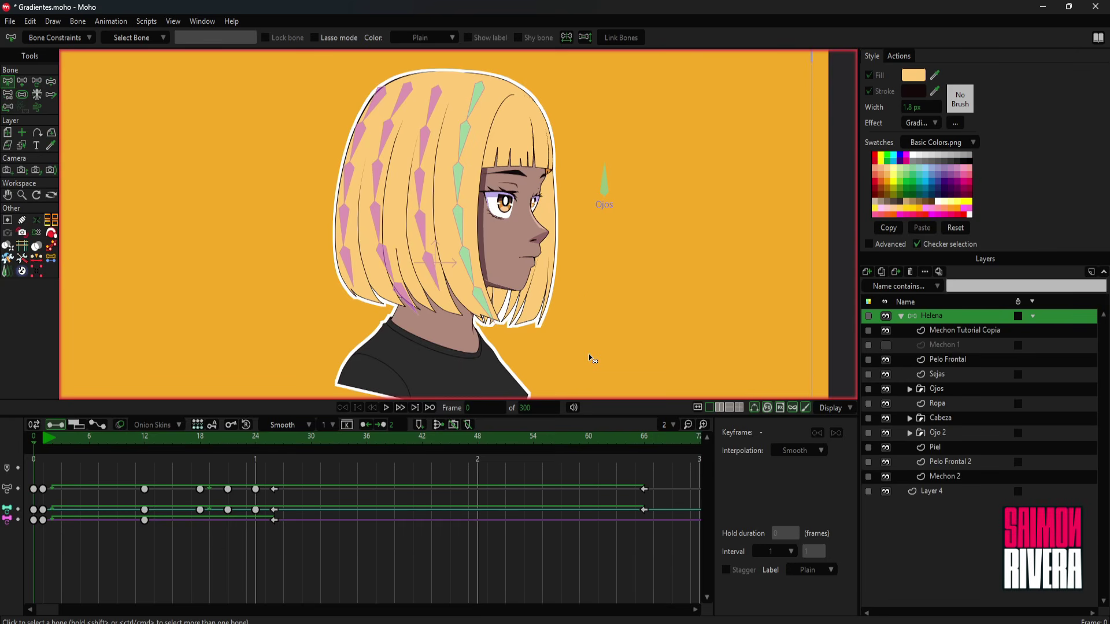
pyautogui.click(1003, 334)
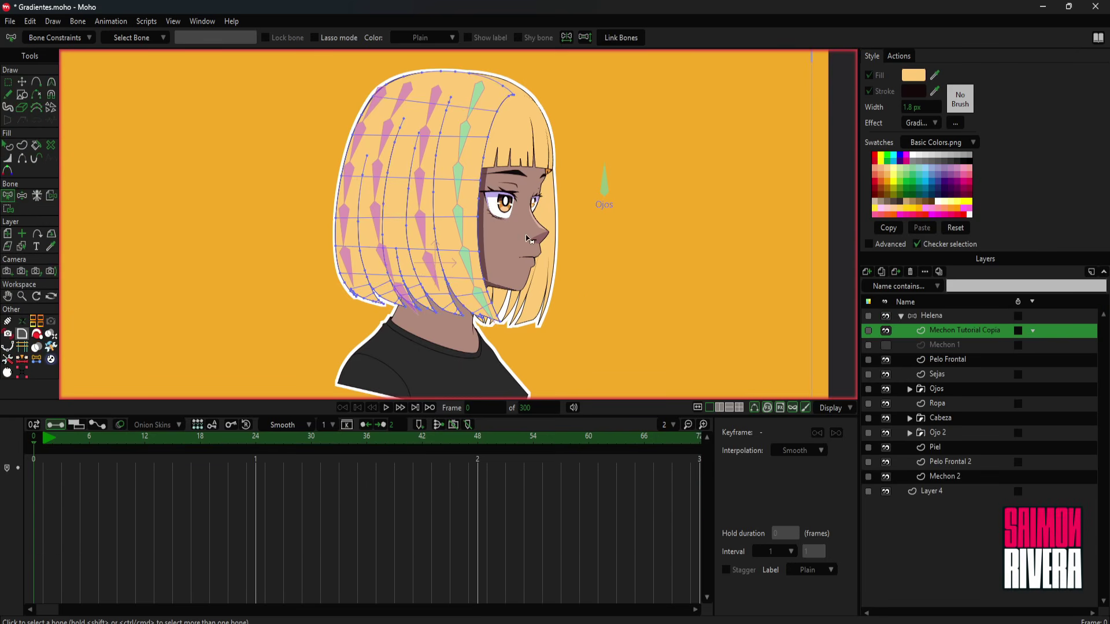
pyautogui.click(886, 331)
pyautogui.click(885, 345)
pyautogui.click(940, 346)
pyautogui.click(887, 331)
pyautogui.click(886, 345)
pyautogui.click(977, 331)
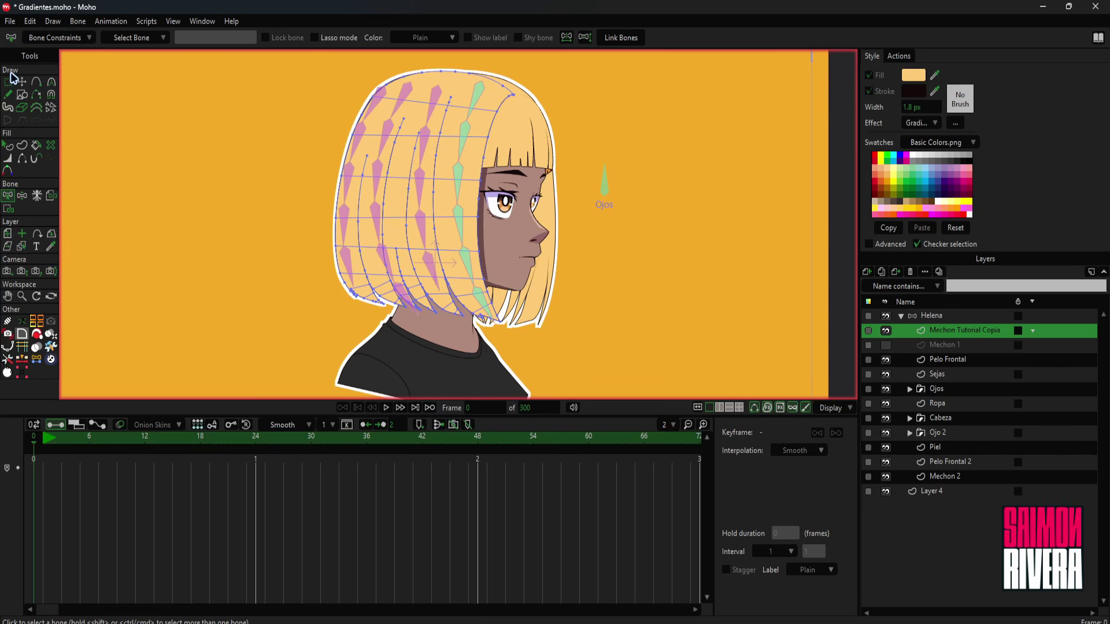
pyautogui.click(948, 316)
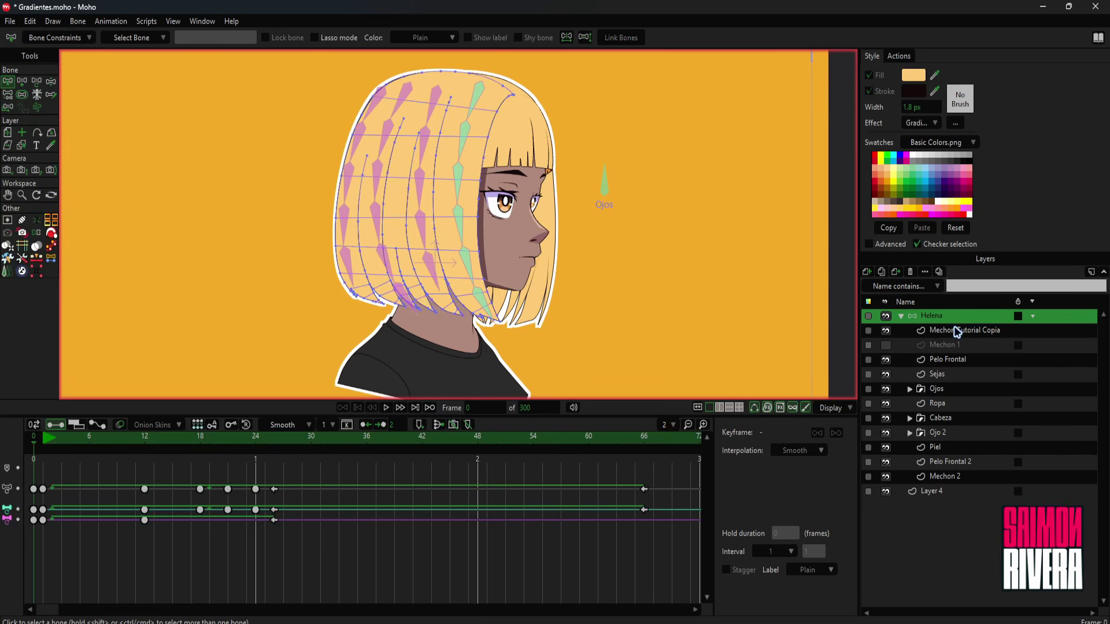
# - Select all shapes on the Mechon Tutorial Copia layer and apply a linear gradient effect to them
pyautogui.click(954, 330)
pyautogui.click(8, 145)
pyautogui.hotkey('ctrl', 'a')
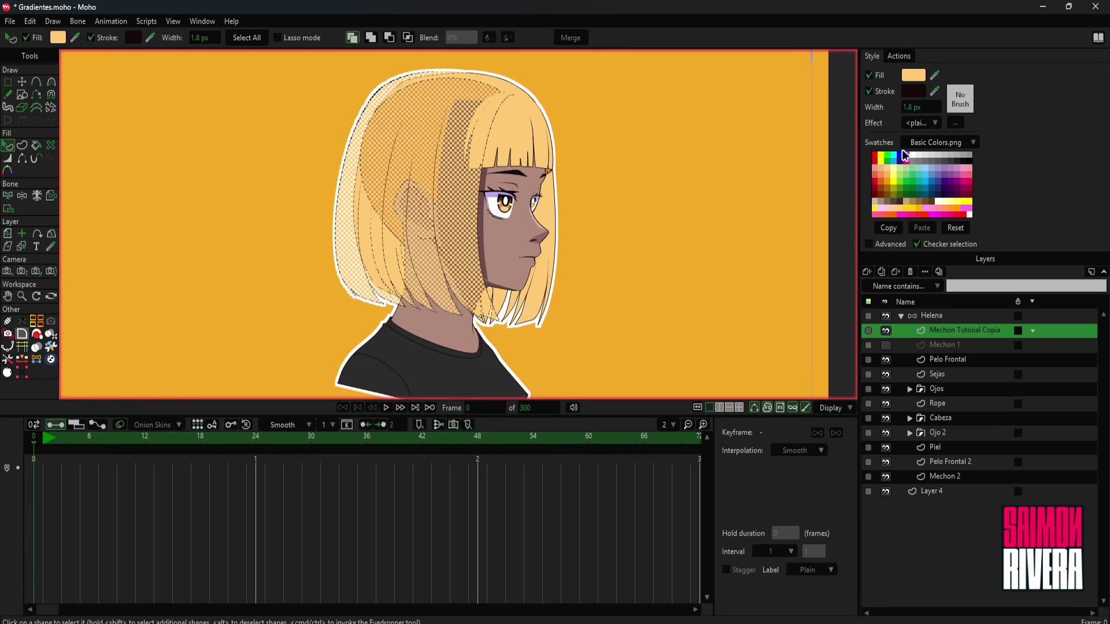
pyautogui.click(924, 124)
pyautogui.click(934, 194)
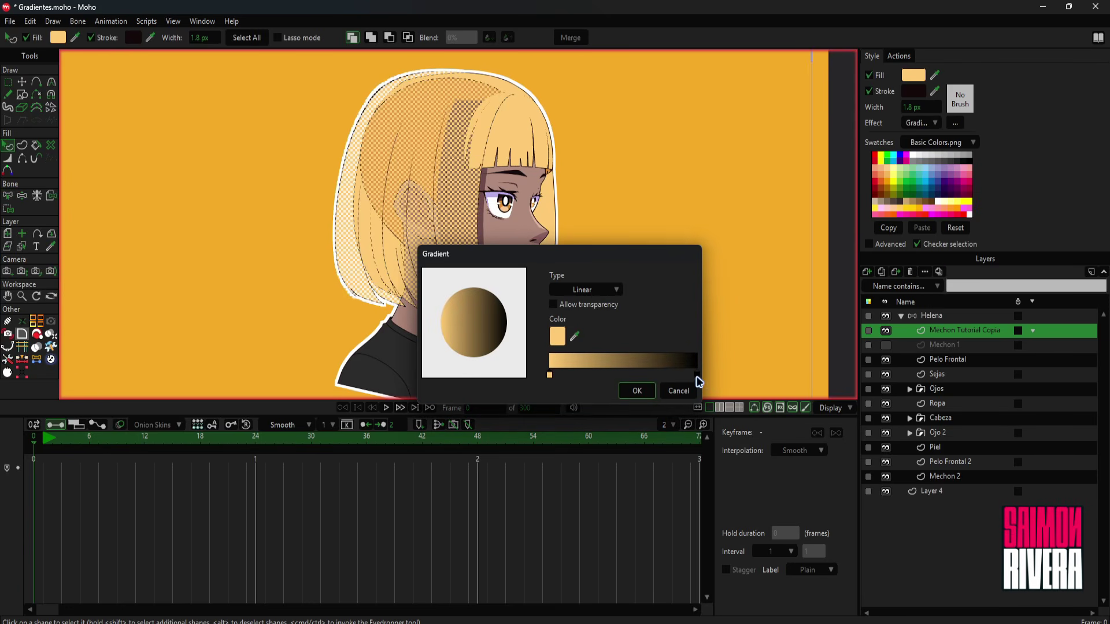
pyautogui.moveTo(588, 260); pyautogui.dragTo(753, 248)
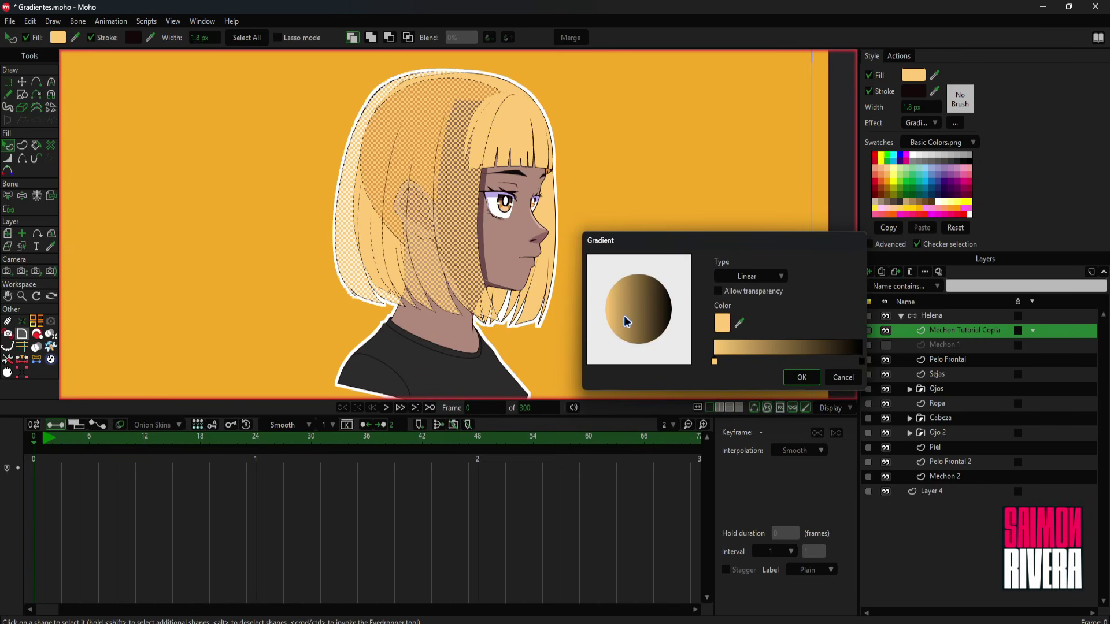
# - Set the hair gradient's black end stop to orange FC6B00
pyautogui.click(861, 362)
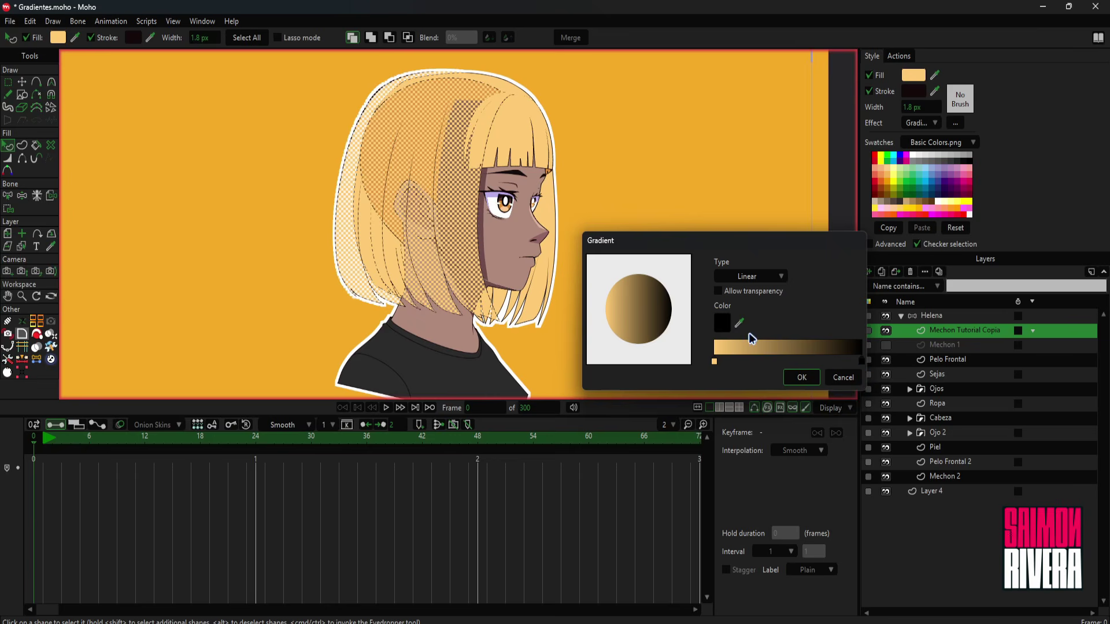
pyautogui.click(721, 323)
pyautogui.moveTo(793, 196); pyautogui.dragTo(776, 119)
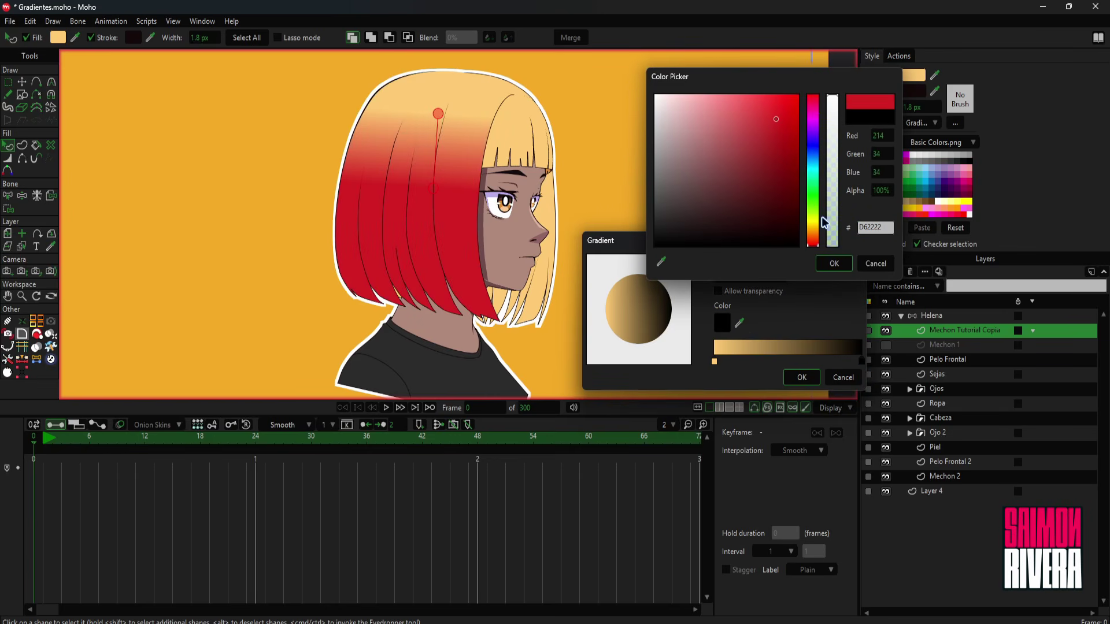
pyautogui.click(820, 230)
pyautogui.moveTo(817, 225); pyautogui.dragTo(824, 235)
pyautogui.moveTo(778, 120); pyautogui.dragTo(818, 97)
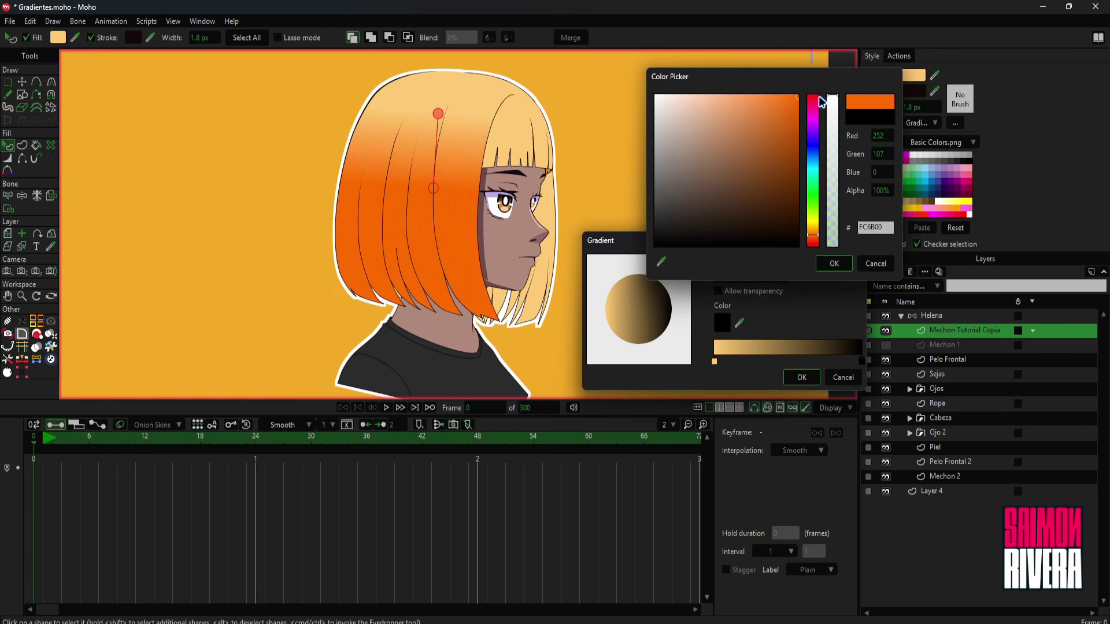
pyautogui.click(834, 264)
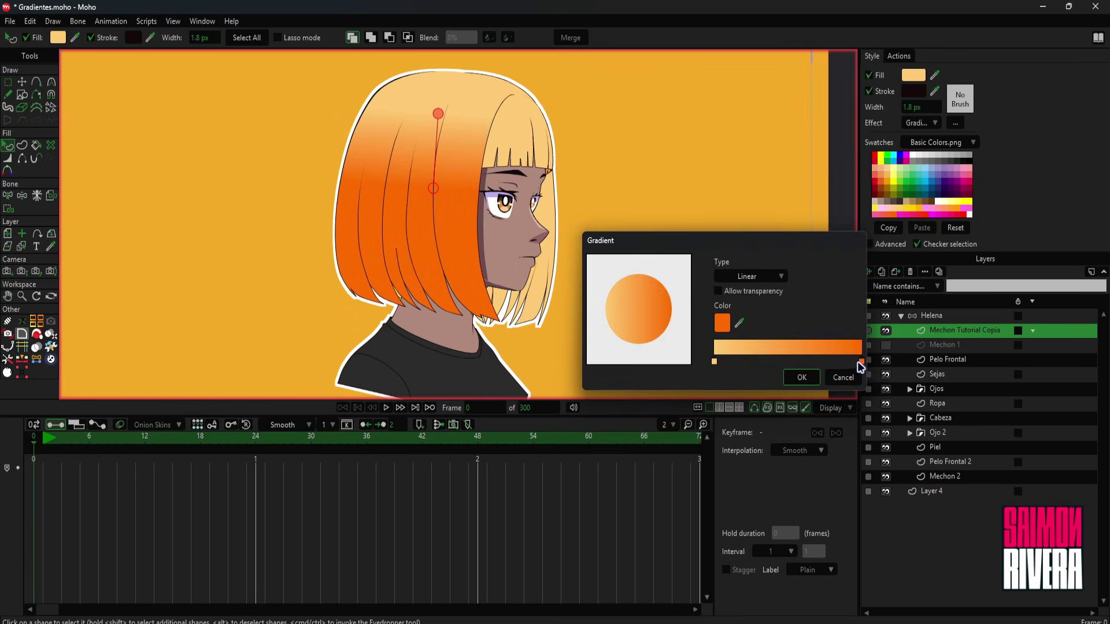
# - Add intermediate orange and yellow stops to form alternating bands, and move the gradient down to the lower half of the hair
pyautogui.click(768, 362)
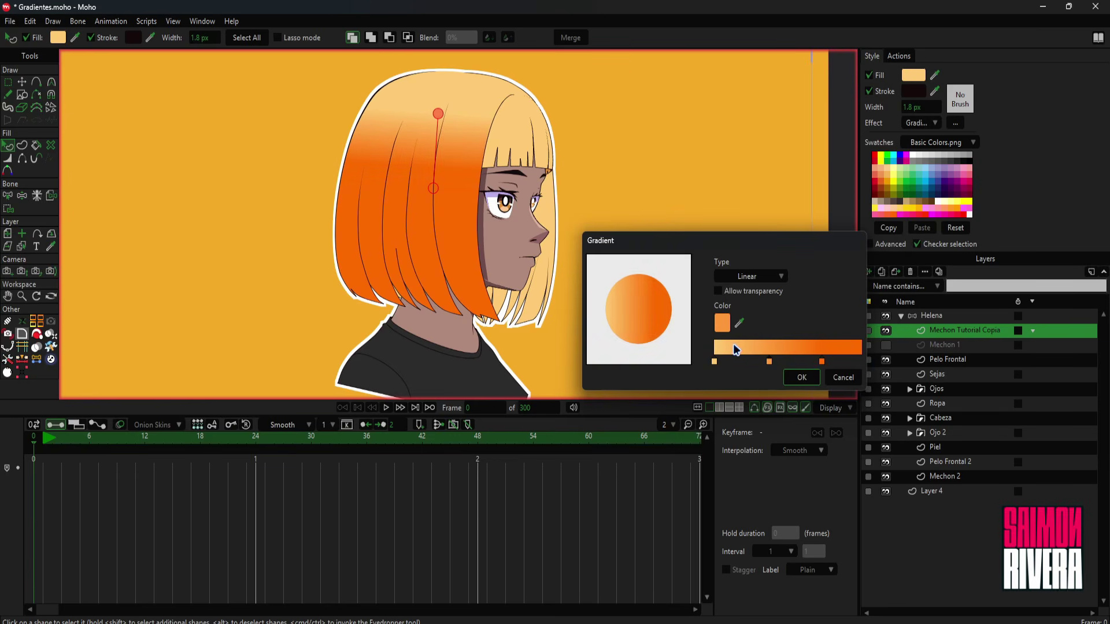
pyautogui.click(714, 362)
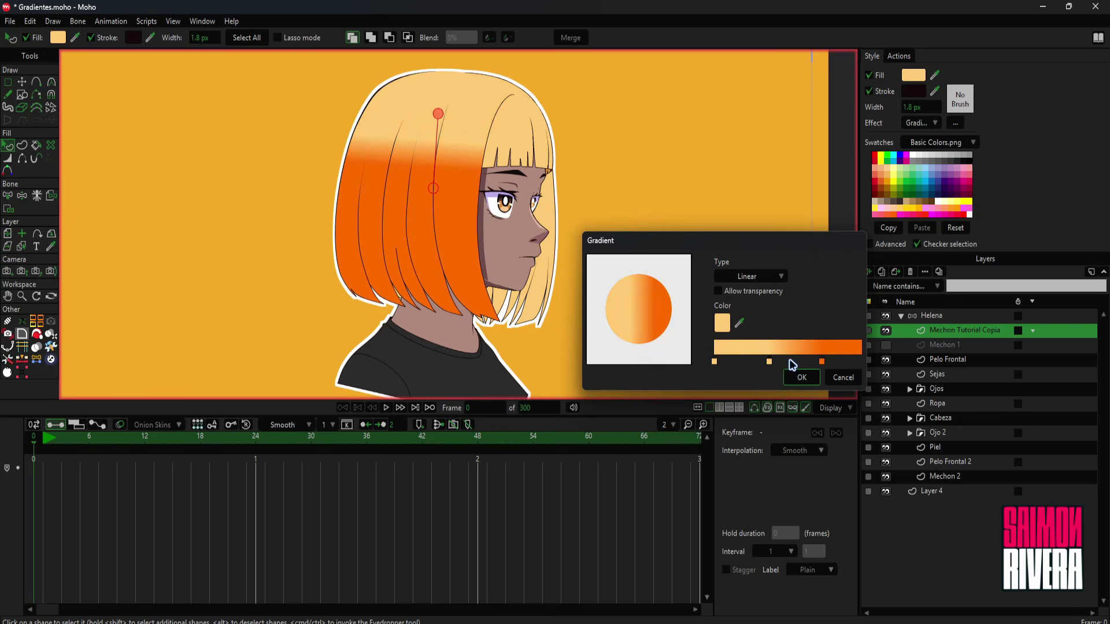
pyautogui.click(745, 361)
pyautogui.click(822, 361)
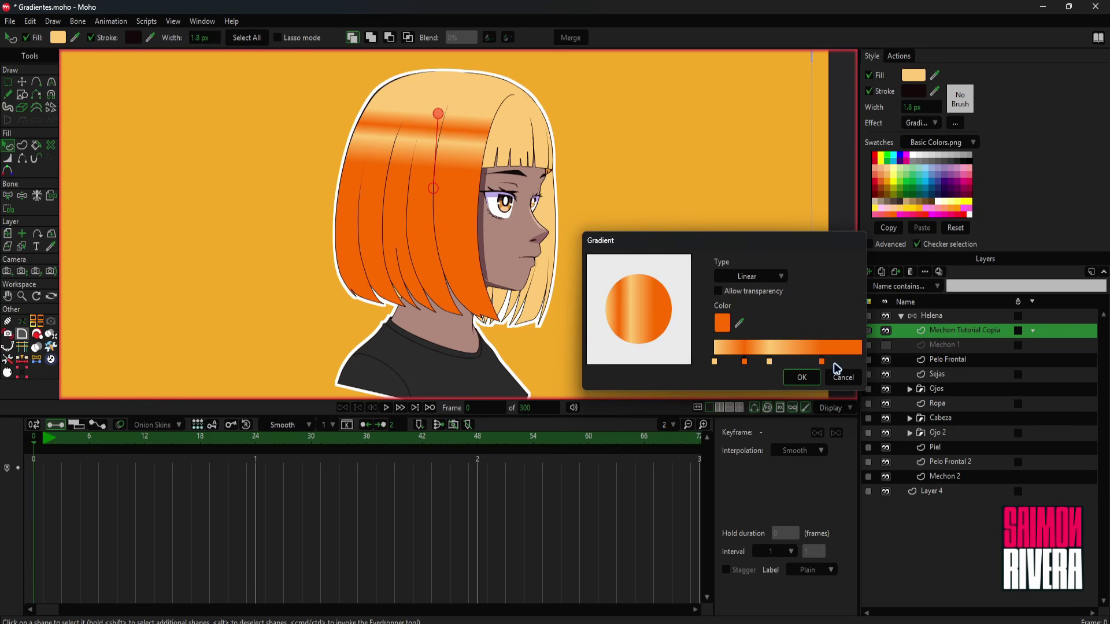
pyautogui.moveTo(770, 367); pyautogui.dragTo(795, 365)
pyautogui.click(441, 120)
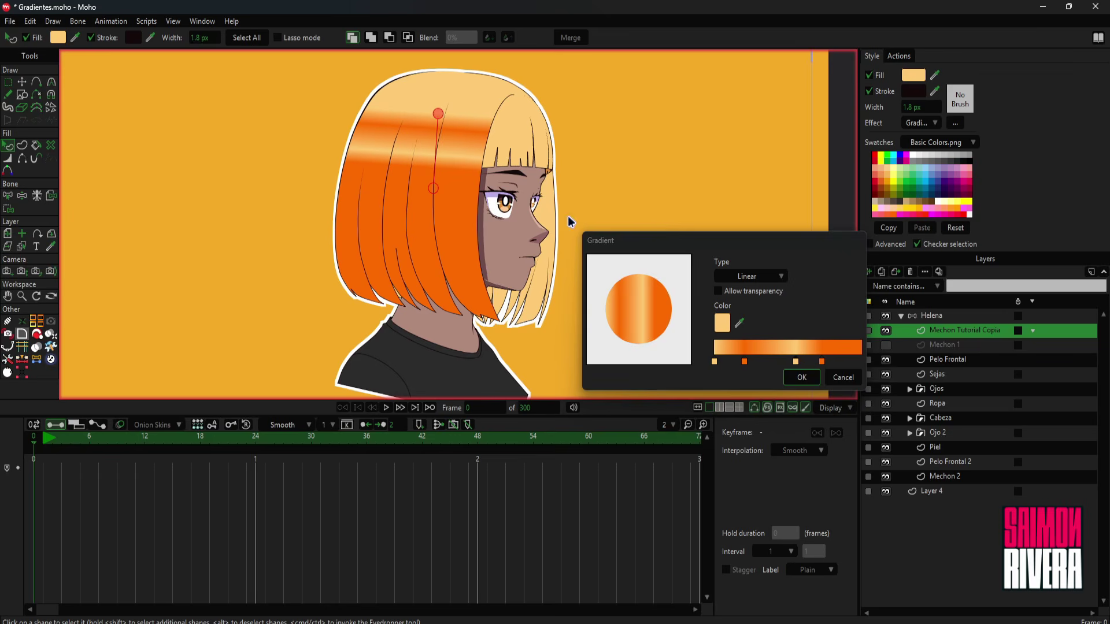
pyautogui.click(800, 377)
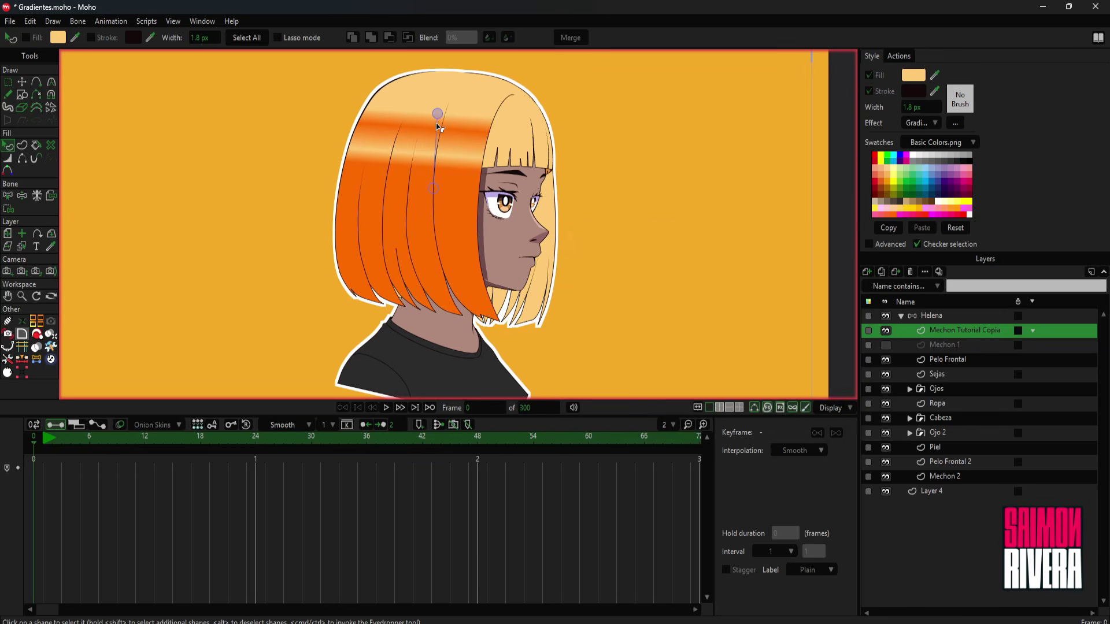
pyautogui.moveTo(439, 127); pyautogui.dragTo(420, 282)
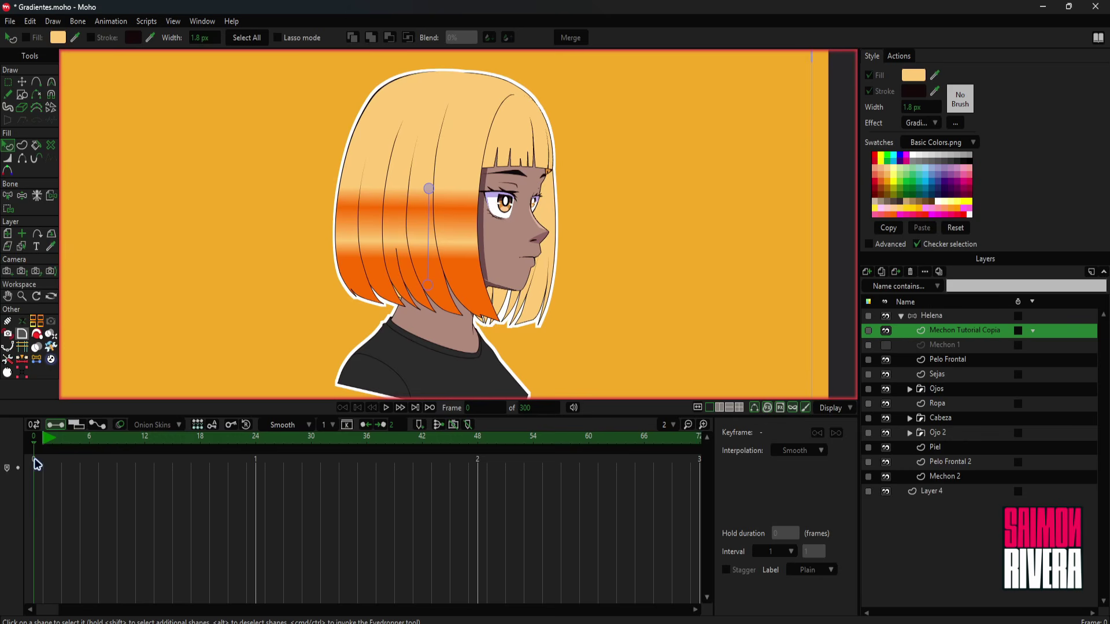
# - Play the Helena layer's animation to check how the gradient behaves on the moving hair, and return to the start
pyautogui.click(938, 317)
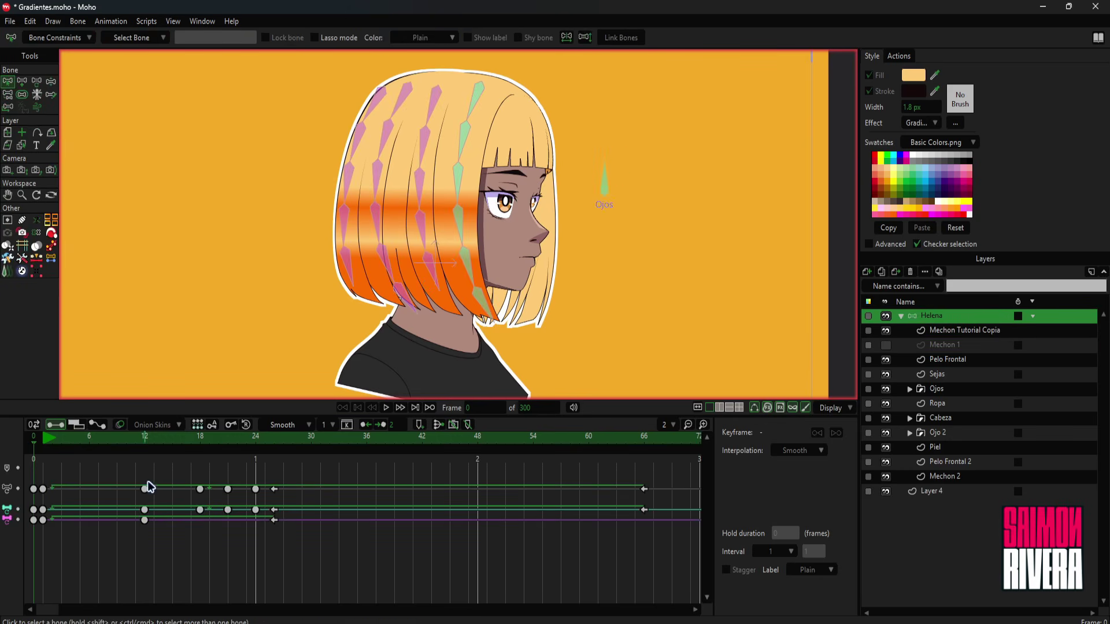
pyautogui.click(386, 407)
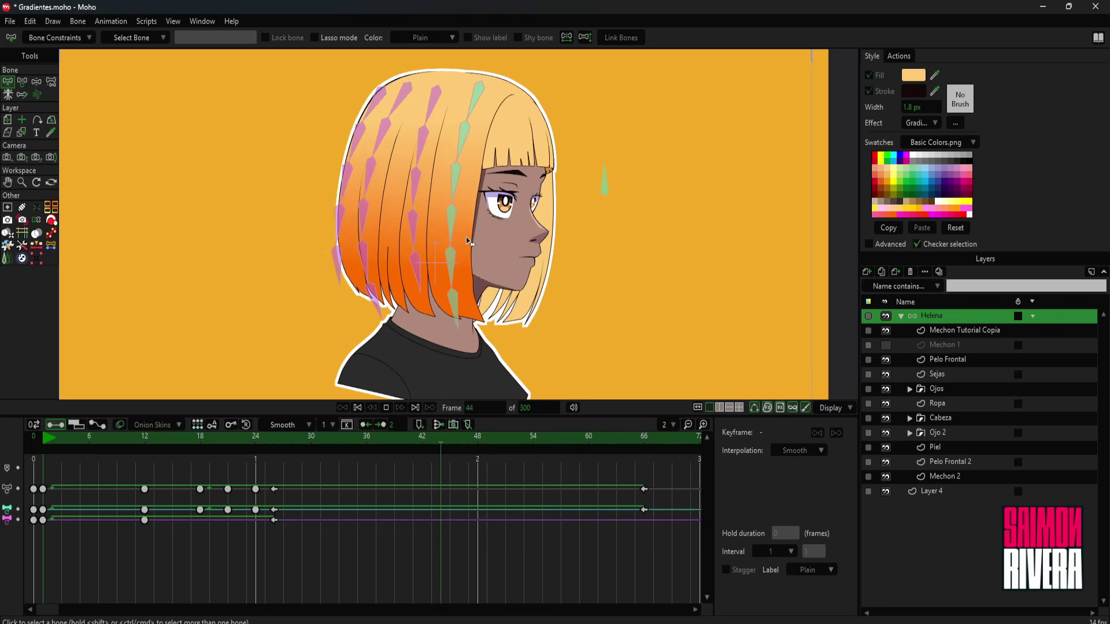
pyautogui.click(386, 408)
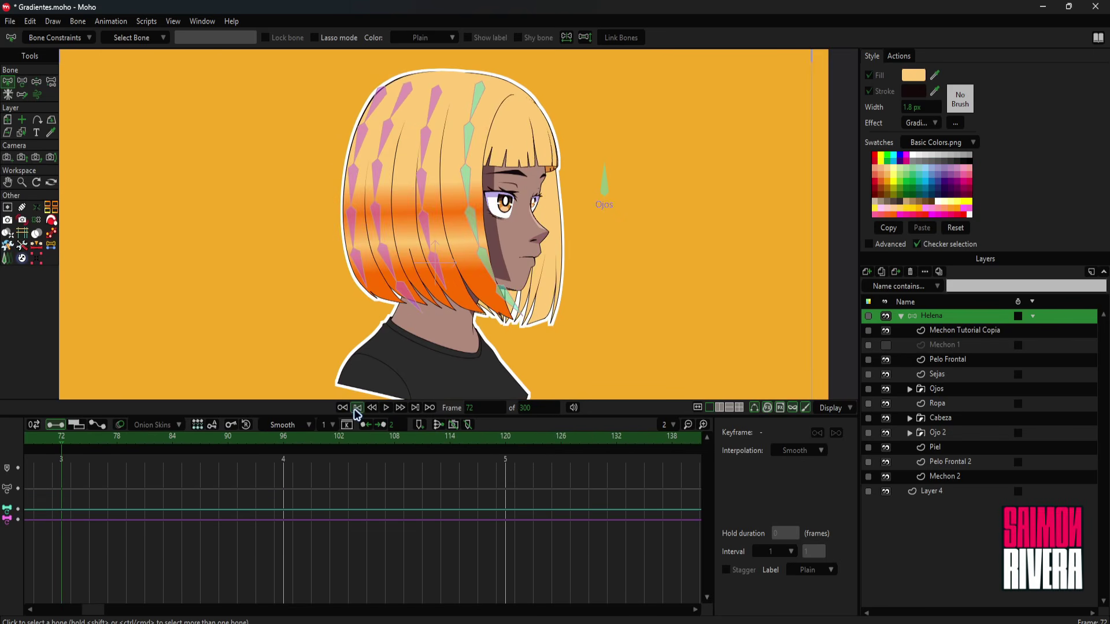
pyautogui.click(357, 408)
# - Test the hair gradient at frame 1 by pulling the top hair bones out of position, and undo the bone moves
pyautogui.click(45, 446)
pyautogui.click(36, 81)
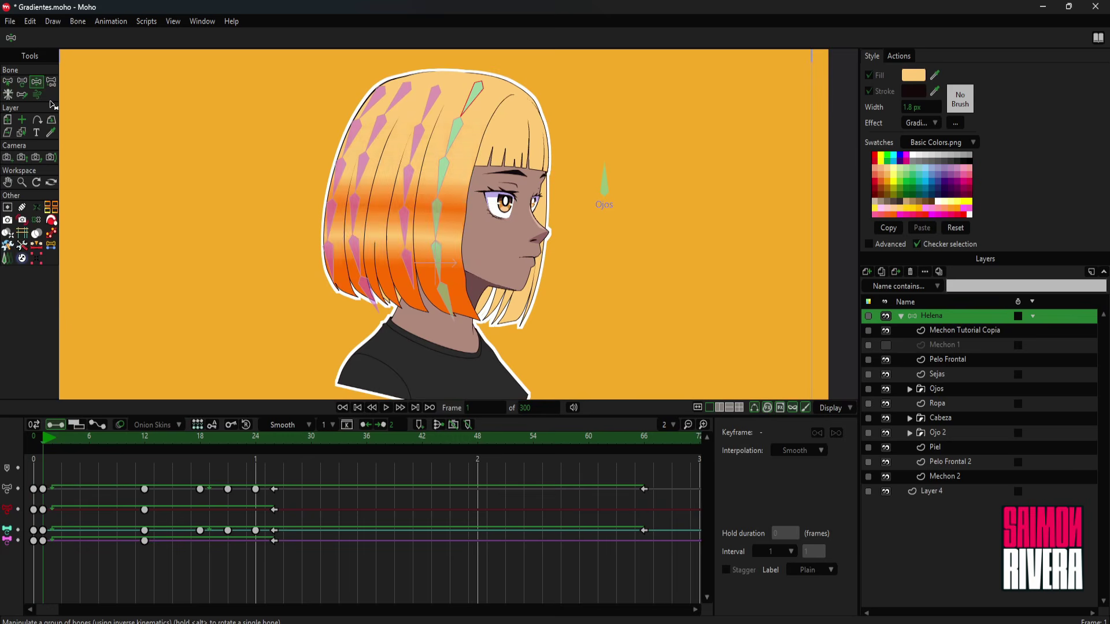
pyautogui.press('b')
pyautogui.click(484, 114)
pyautogui.moveTo(484, 114); pyautogui.dragTo(538, 203)
pyautogui.scroll(3, 538, 203)
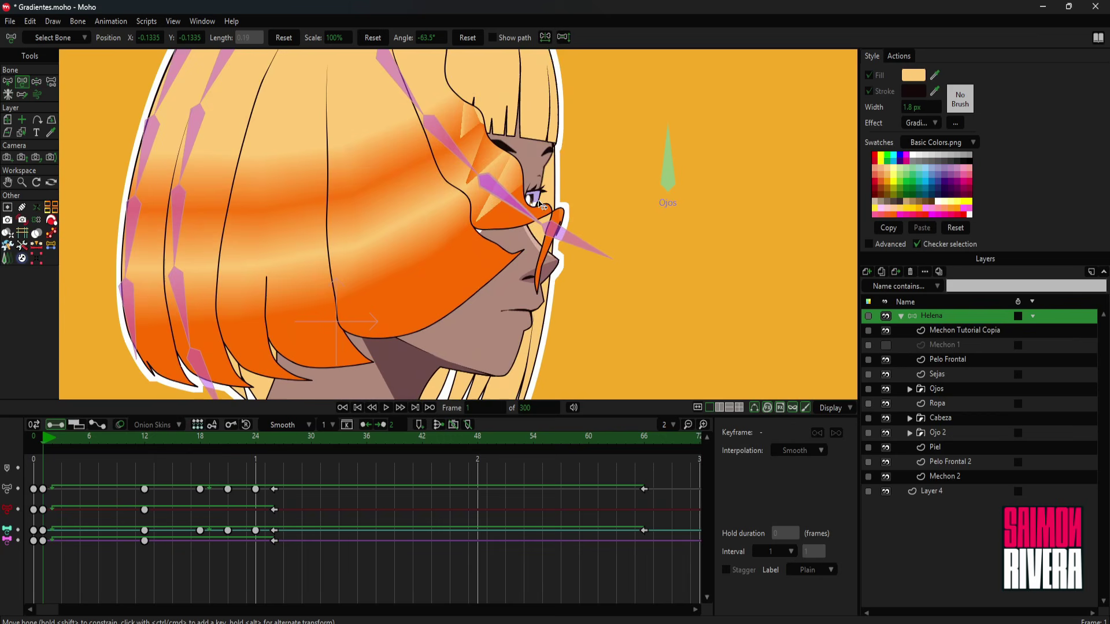
pyautogui.scroll(-3, 511, 176)
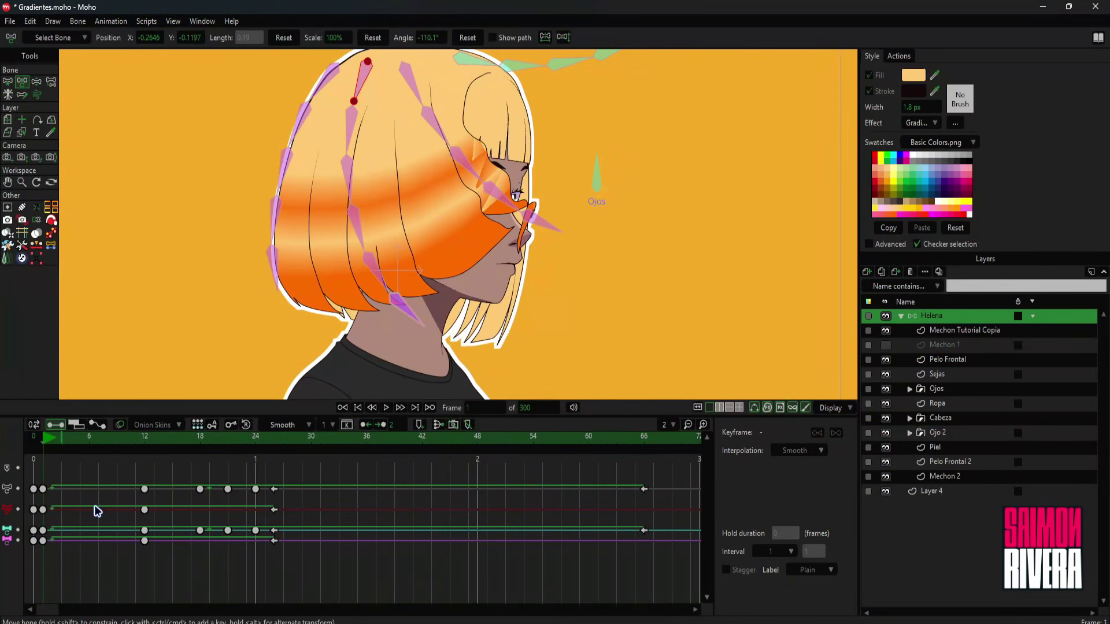
pyautogui.hotkey('ctrl', 'z')
pyautogui.hotkey('ctrl', 'z')
pyautogui.hotkey('ctrl', 'z')
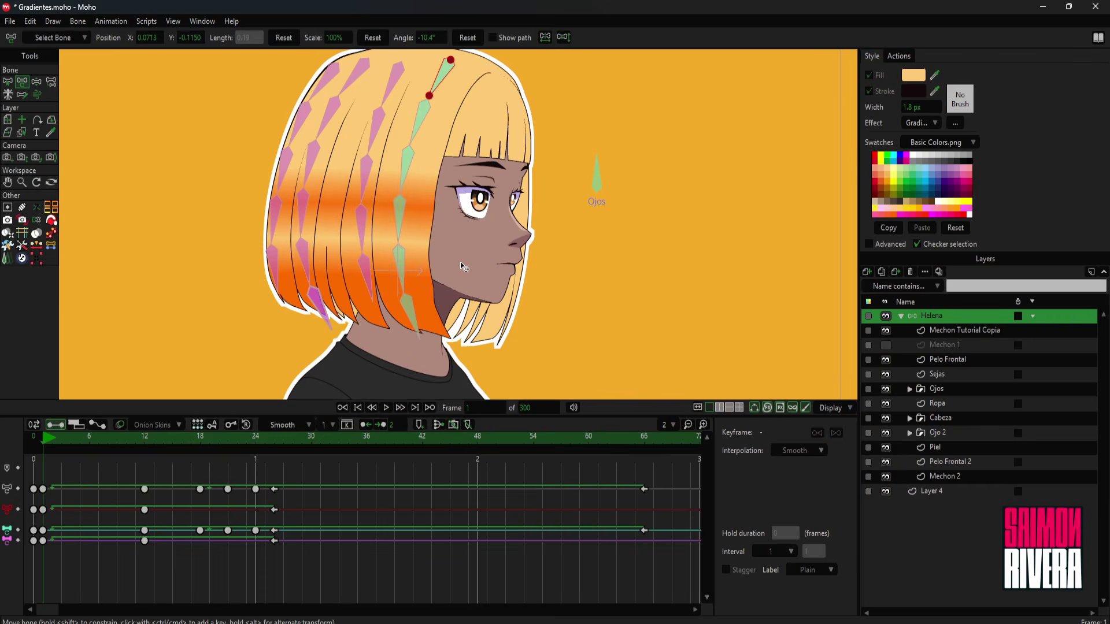
# - Select all the hair bones at frame 0 and link them to the Mechon Tutorial Copia layer
pyautogui.click(34, 444)
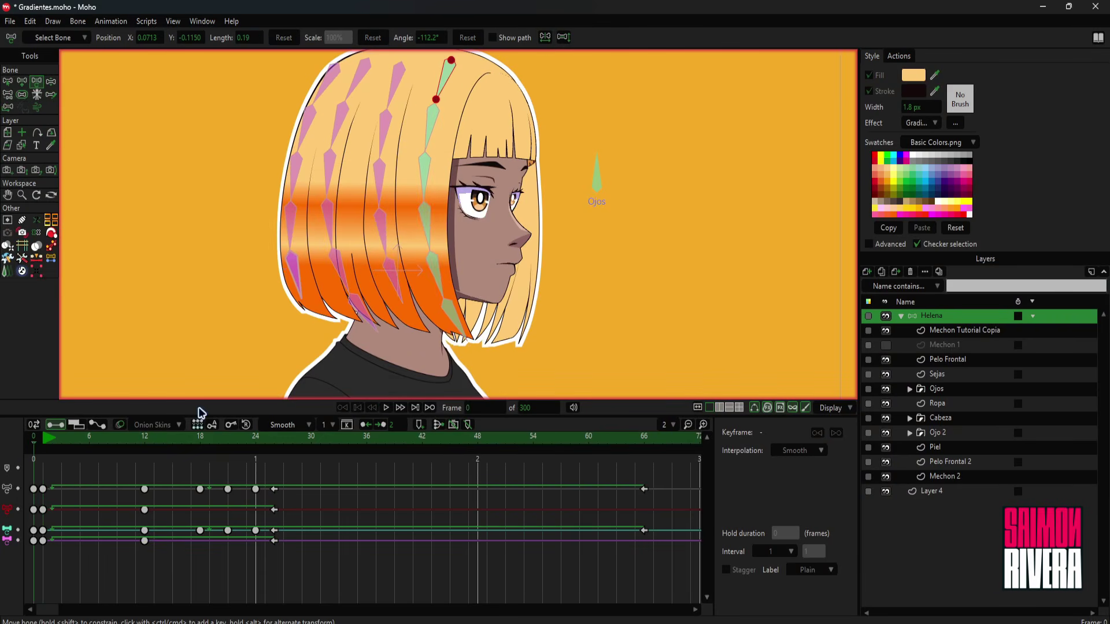
pyautogui.click(8, 82)
pyautogui.moveTo(511, 201); pyautogui.dragTo(509, 219)
pyautogui.moveTo(517, 367); pyautogui.dragTo(201, 70)
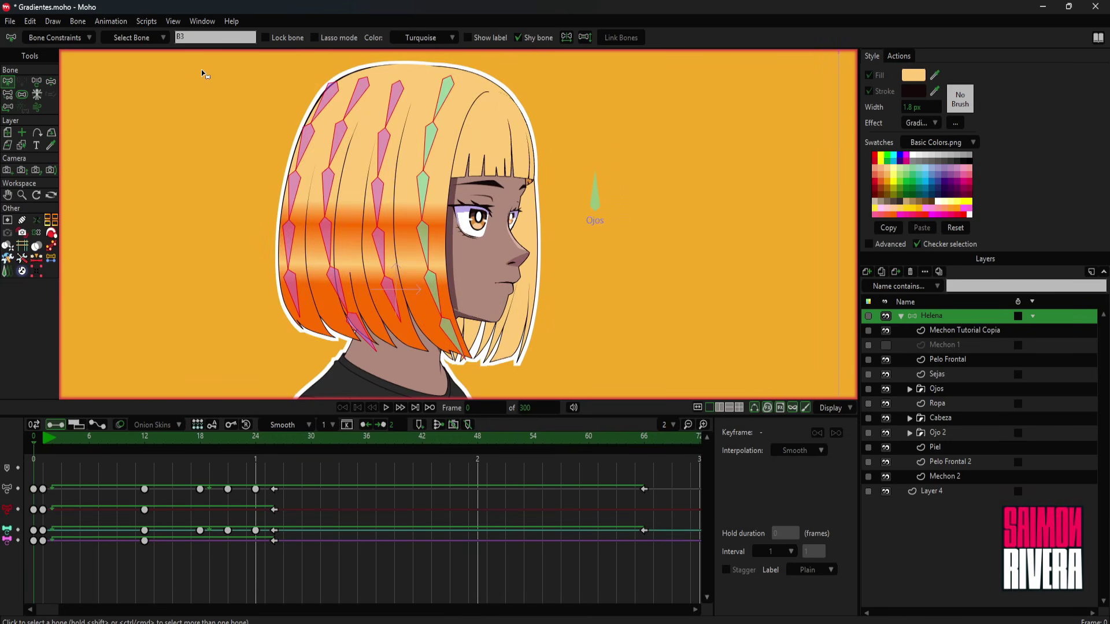
pyautogui.click(938, 330)
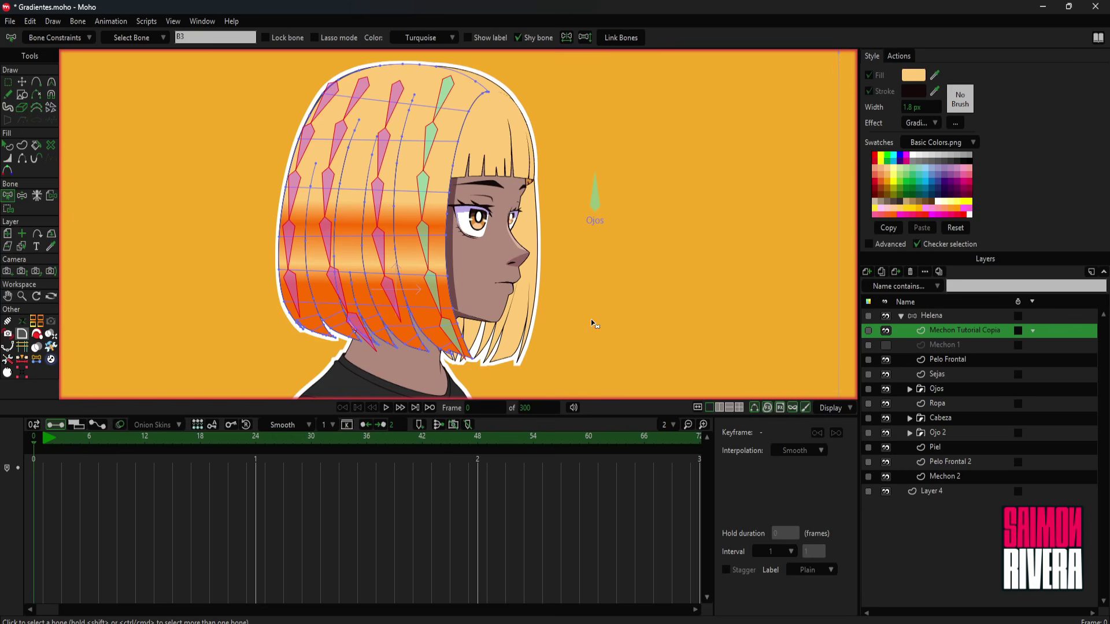
pyautogui.click(636, 38)
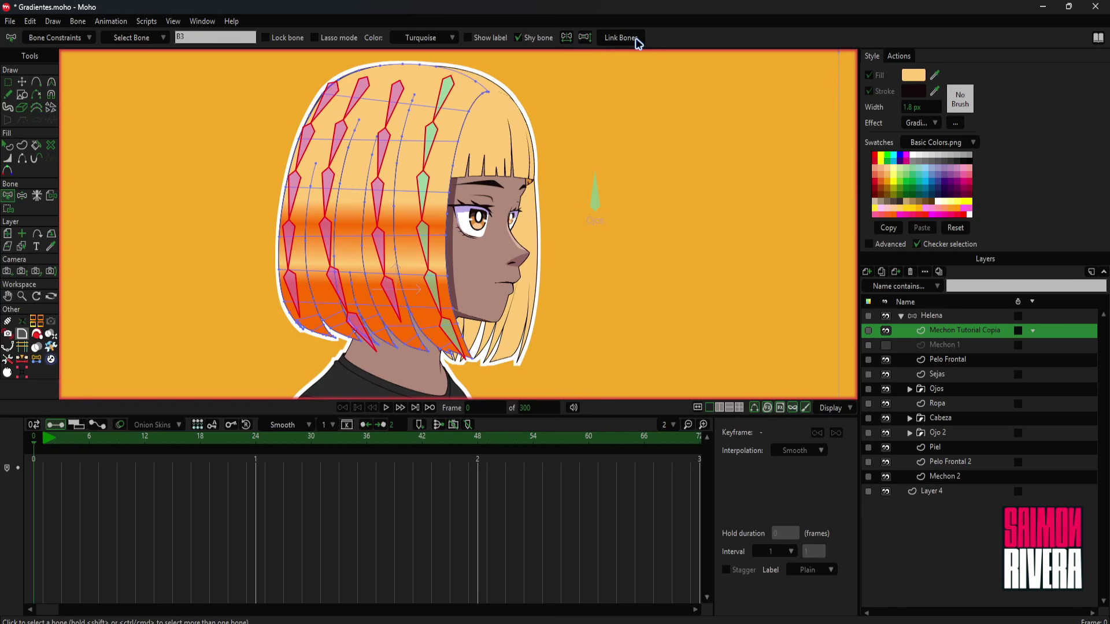
# - Set the strength of the selected hair bones on the Helena layer to 0.6696
pyautogui.click(921, 315)
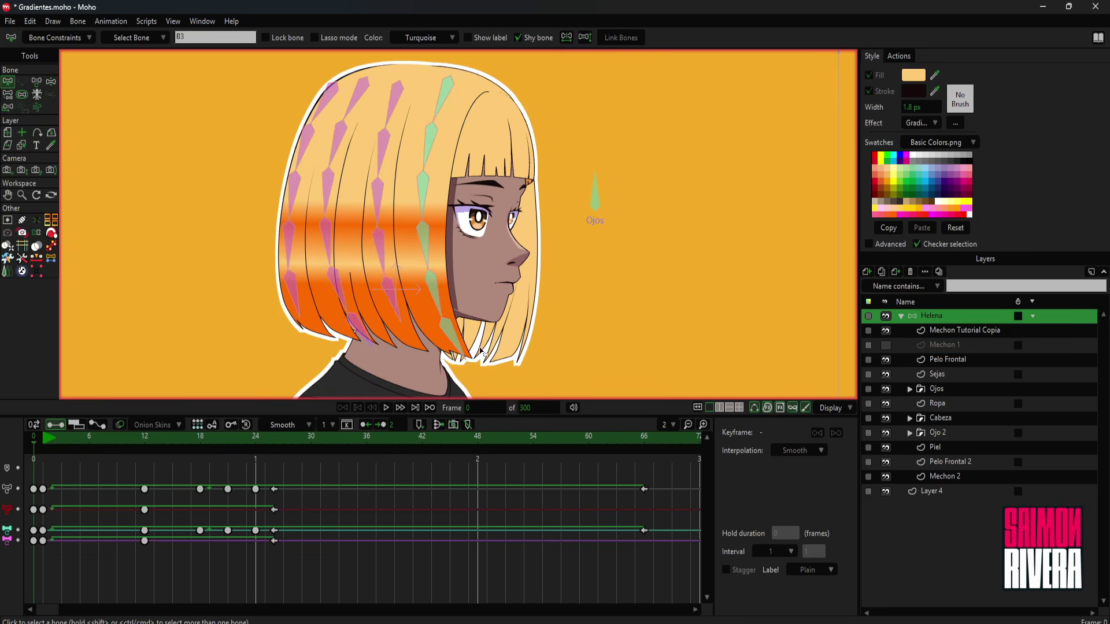
pyautogui.click(22, 94)
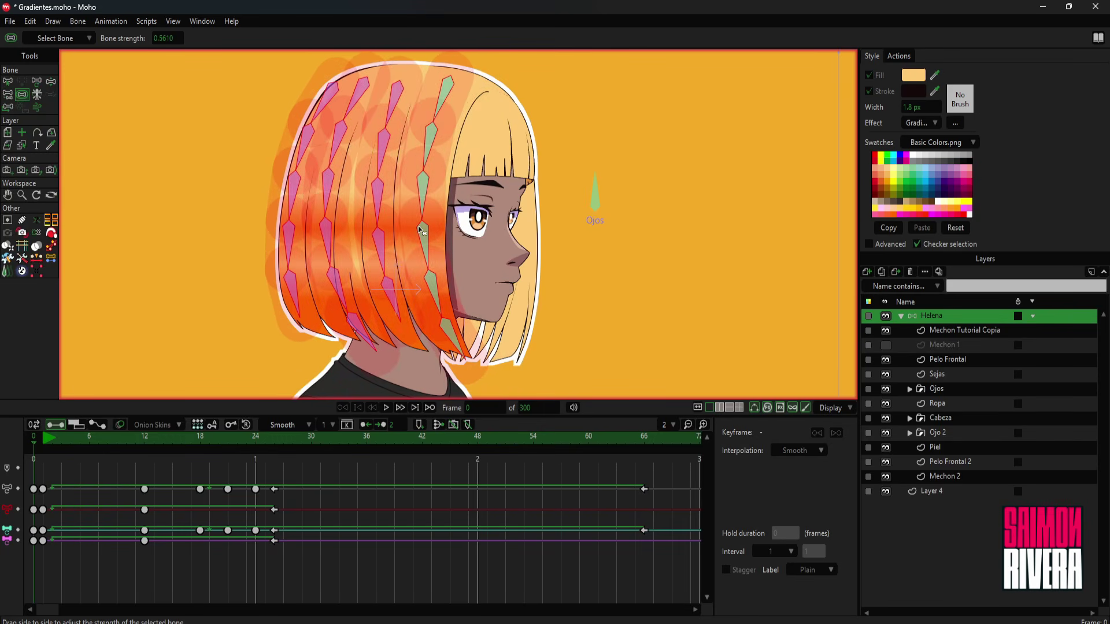
pyautogui.moveTo(386, 205); pyautogui.dragTo(393, 206)
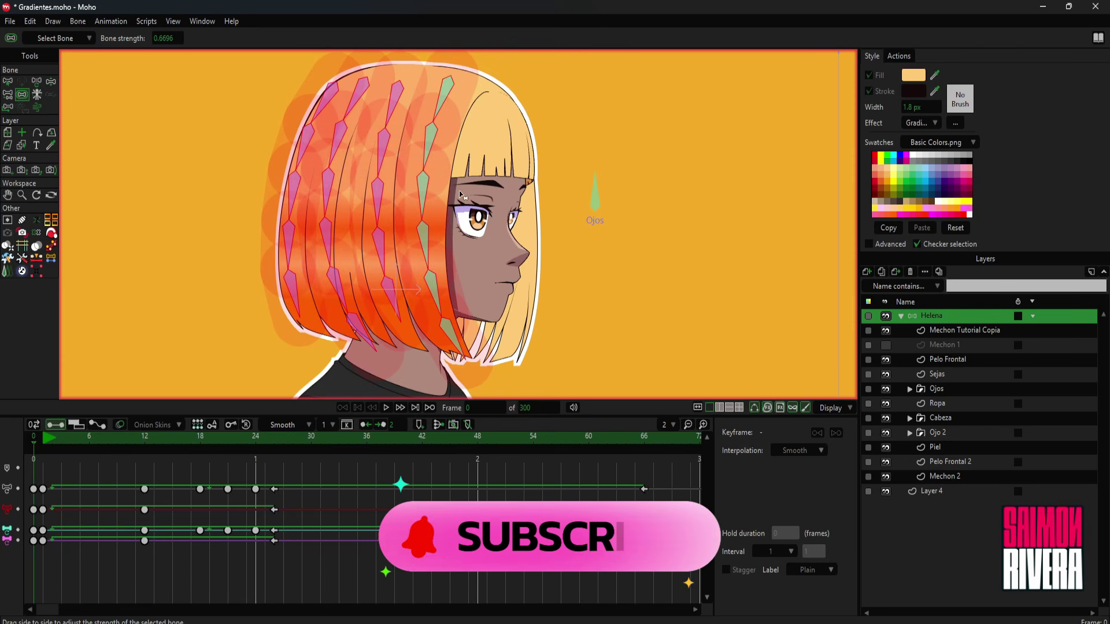
# - Review the hair layer's linked bones, collapse the Helena layer and play the animation from frame 0 to check the gradient
pyautogui.click(962, 332)
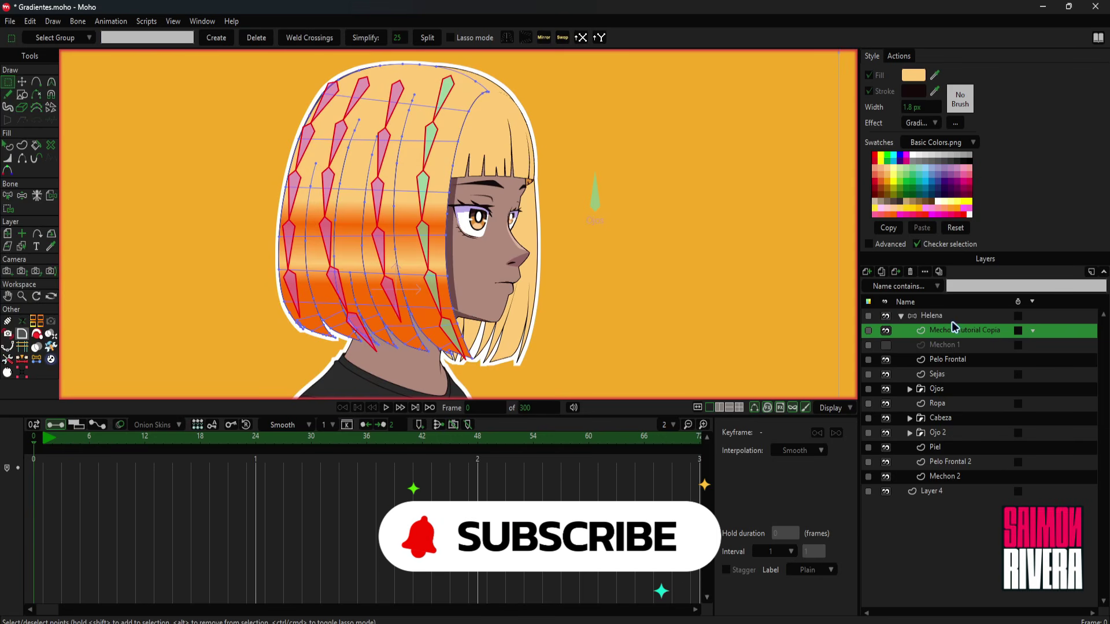
pyautogui.click(919, 316)
pyautogui.click(902, 316)
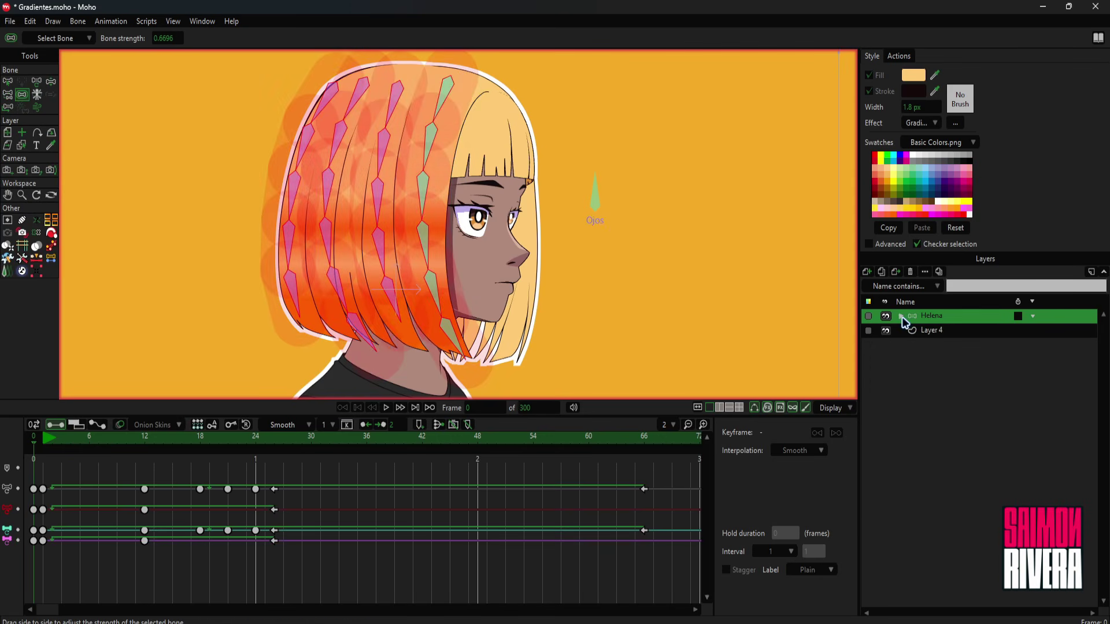
pyautogui.click(386, 407)
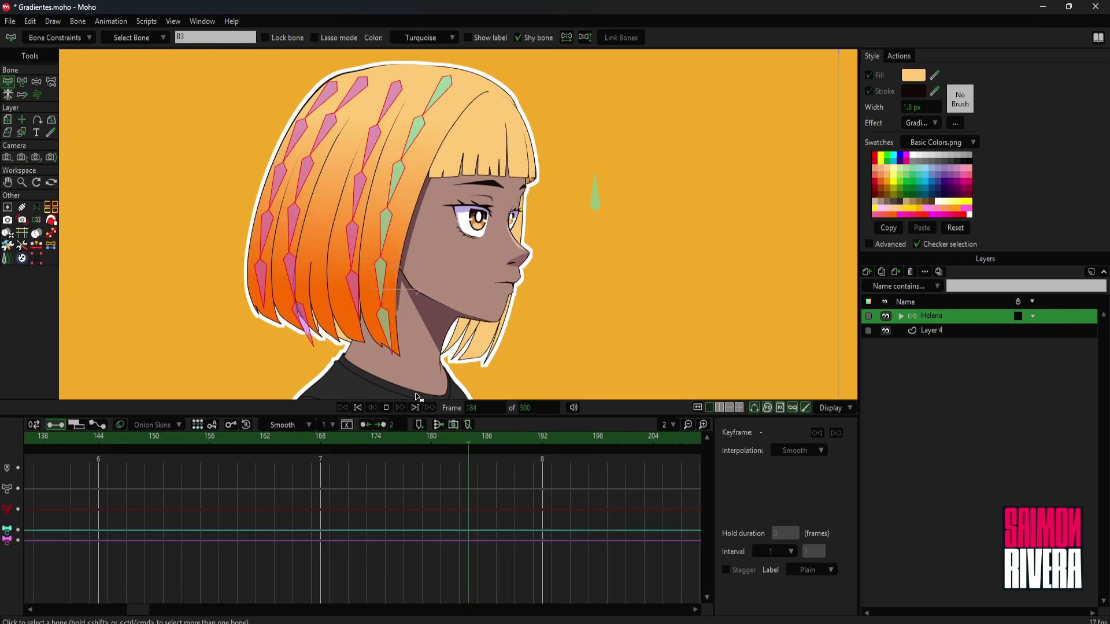
pyautogui.click(357, 407)
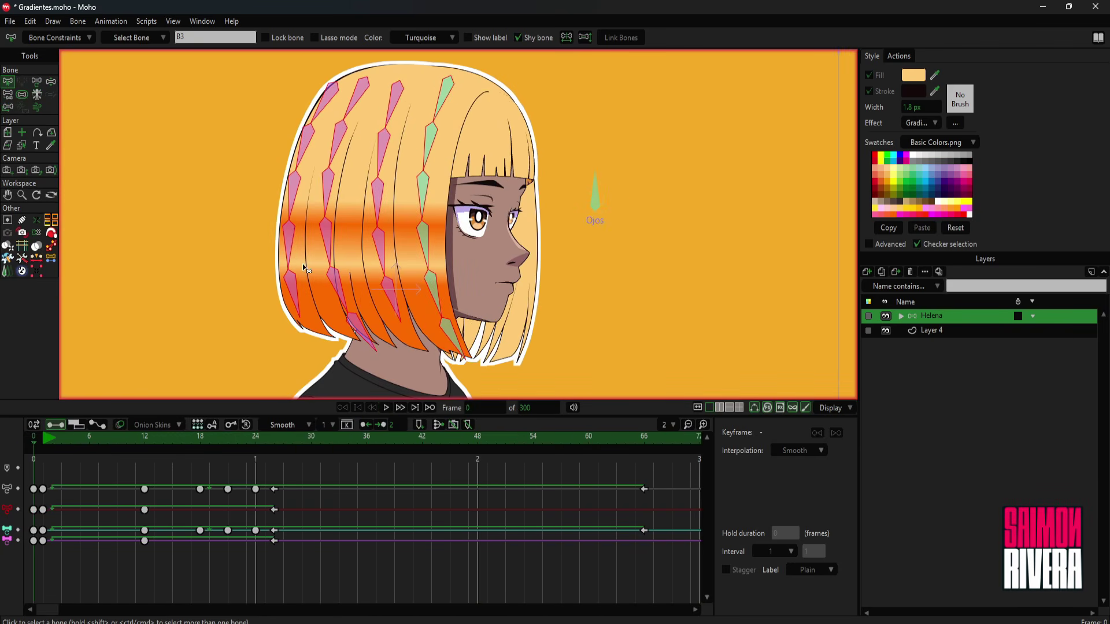
# - Scrub to frame 42, render it to inspect the hair gradient, and return to frame 0
pyautogui.moveTo(70, 438); pyautogui.dragTo(424, 453)
pyautogui.hotkey('ctrl', 'r')
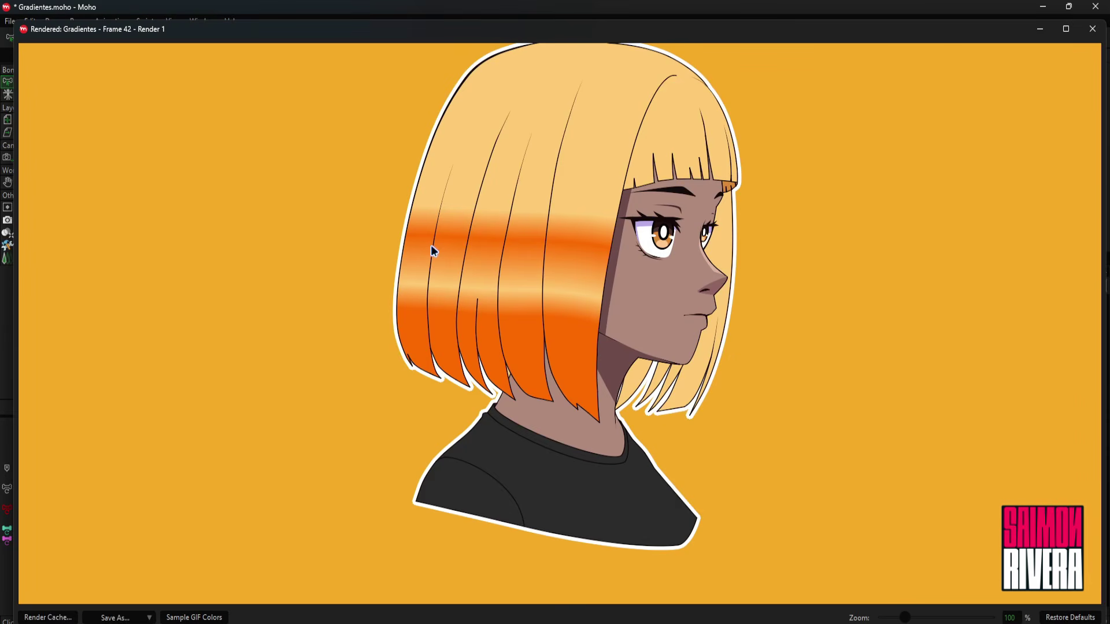
pyautogui.click(1092, 28)
pyautogui.hotkey('shift', 'ctrl', 'Left')
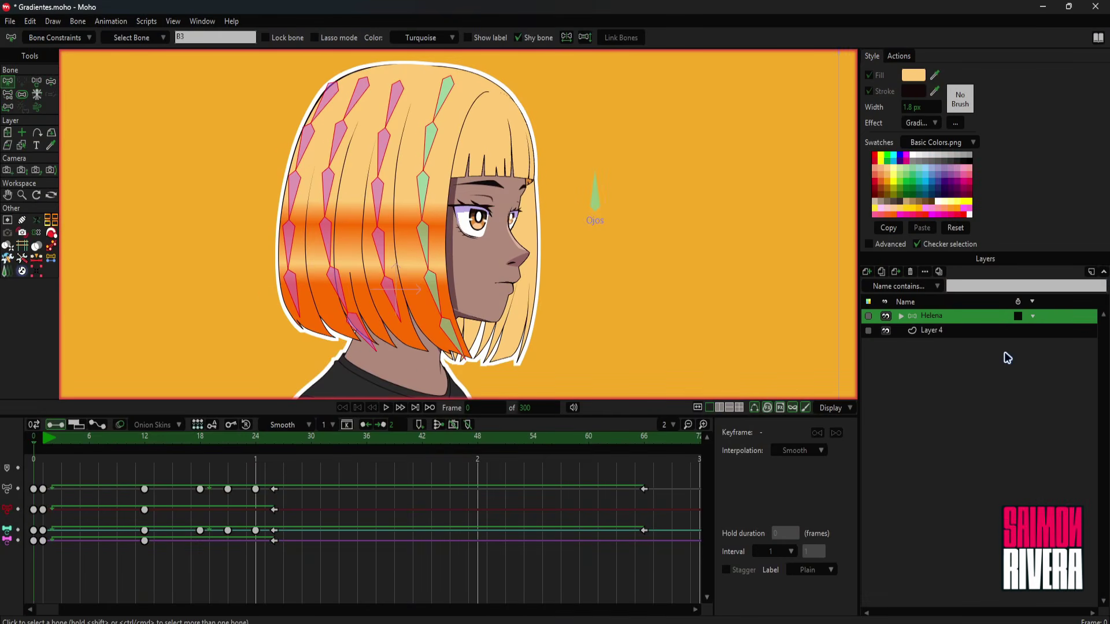
# - Open the gradient of the hair shape on the Mechon Tutorial Copia layer and remove its first orange stop
pyautogui.click(904, 316)
pyautogui.click(964, 330)
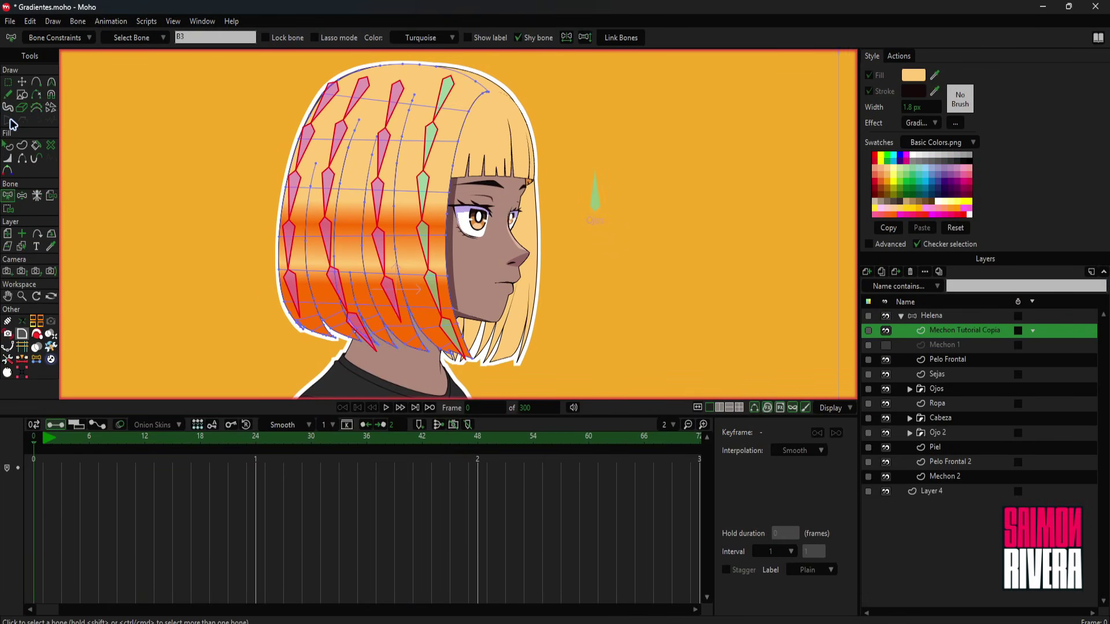
pyautogui.click(408, 185)
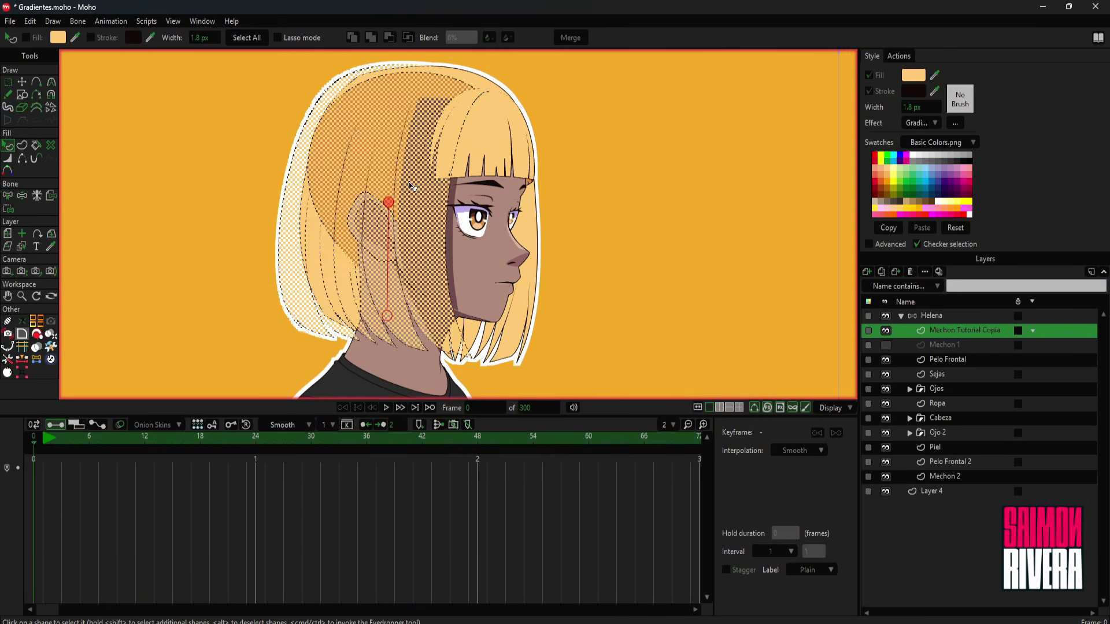
pyautogui.click(955, 123)
pyautogui.moveTo(579, 375); pyautogui.dragTo(642, 381)
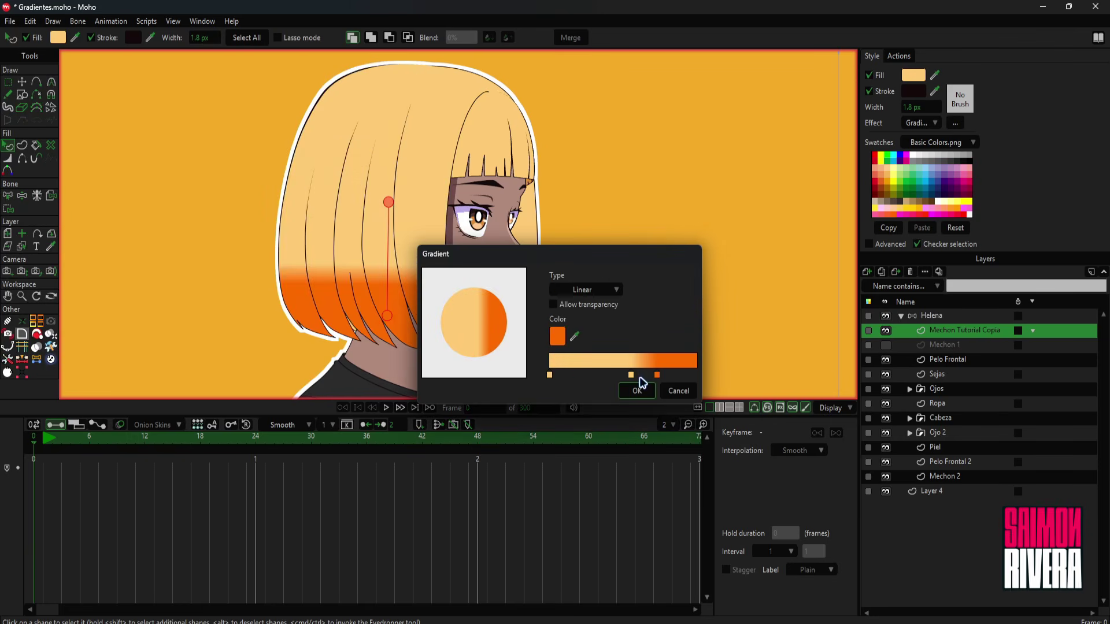
# - Remove the middle light stop and place the orange stop nearer the start with a hard light-to-orange edge, then apply the gradient and deselect the shape
pyautogui.doubleClick(632, 376)
pyautogui.click(868, 262)
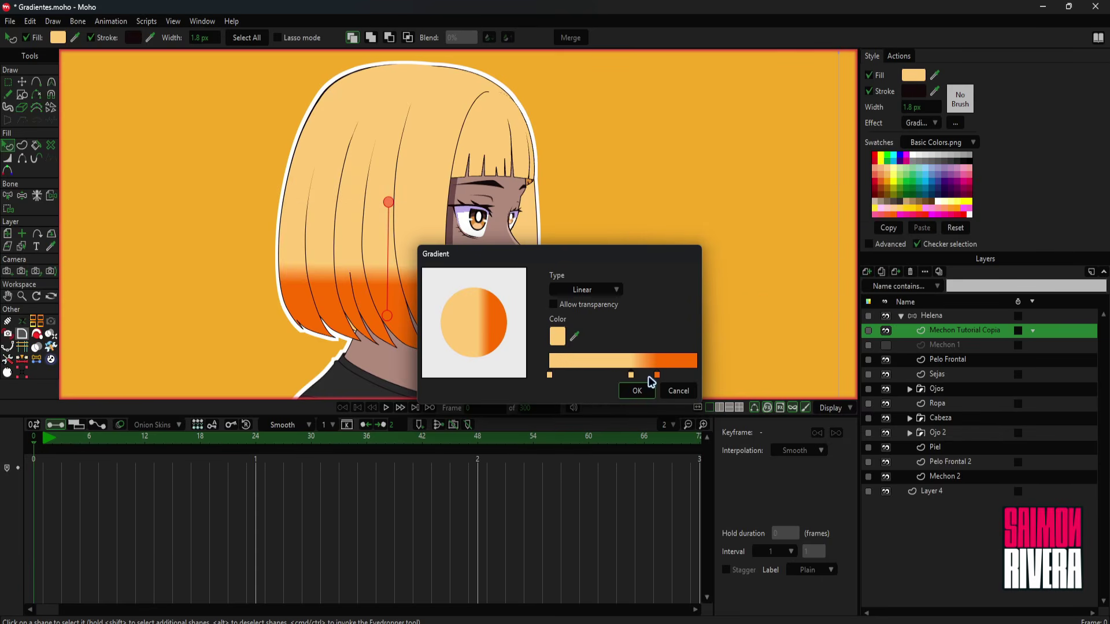
pyautogui.keyDown('alt'); pyautogui.click(632, 375); pyautogui.keyUp('alt')
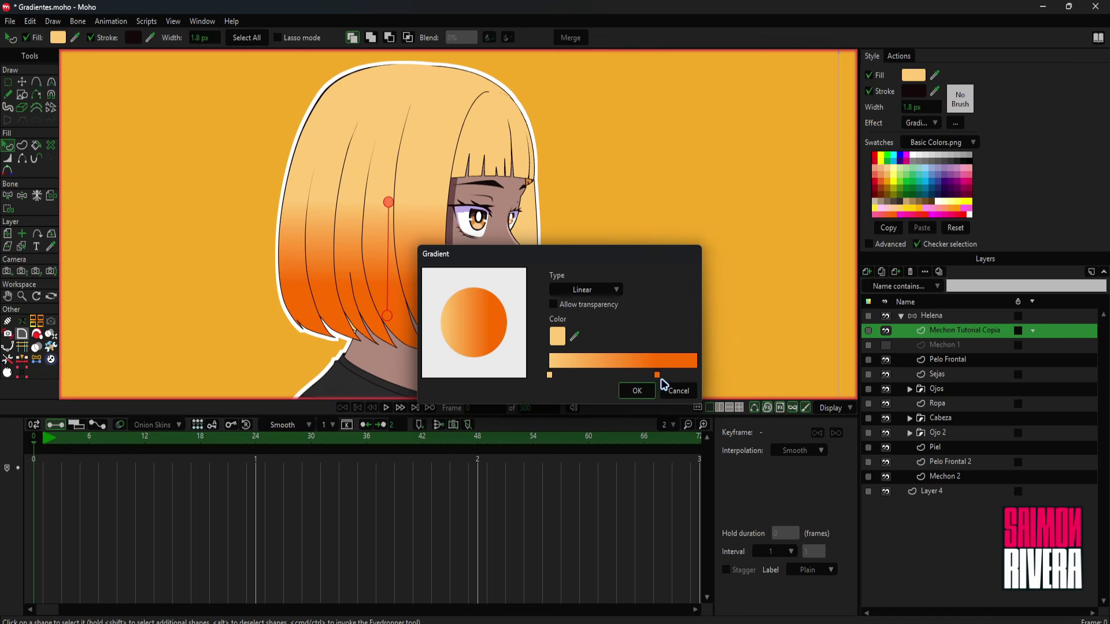
pyautogui.moveTo(657, 378); pyautogui.dragTo(583, 379)
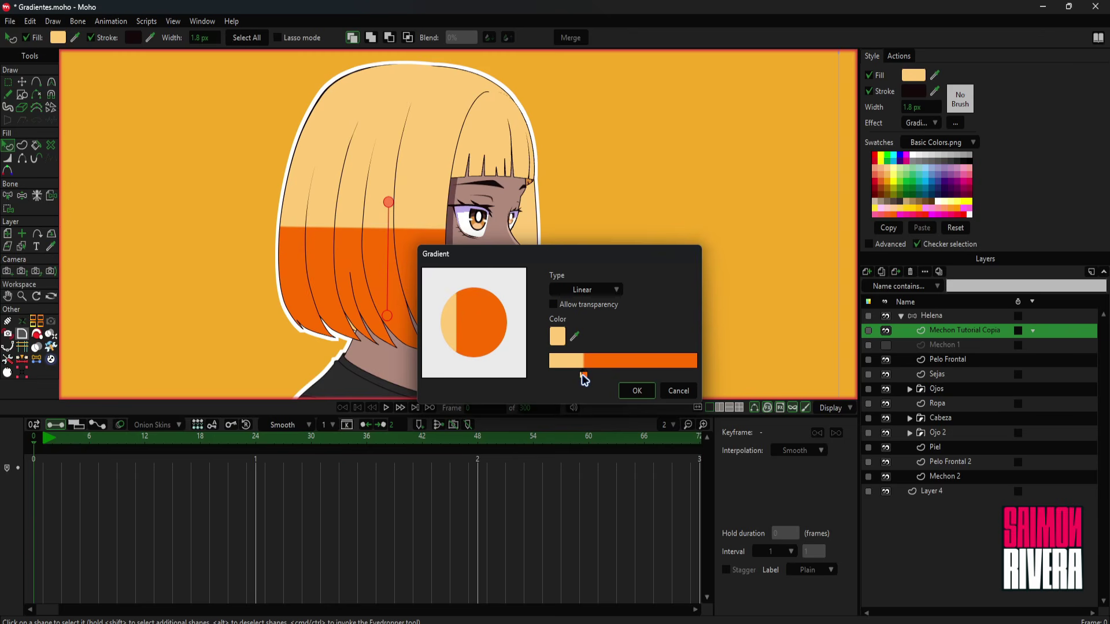
pyautogui.click(638, 391)
pyautogui.click(664, 259)
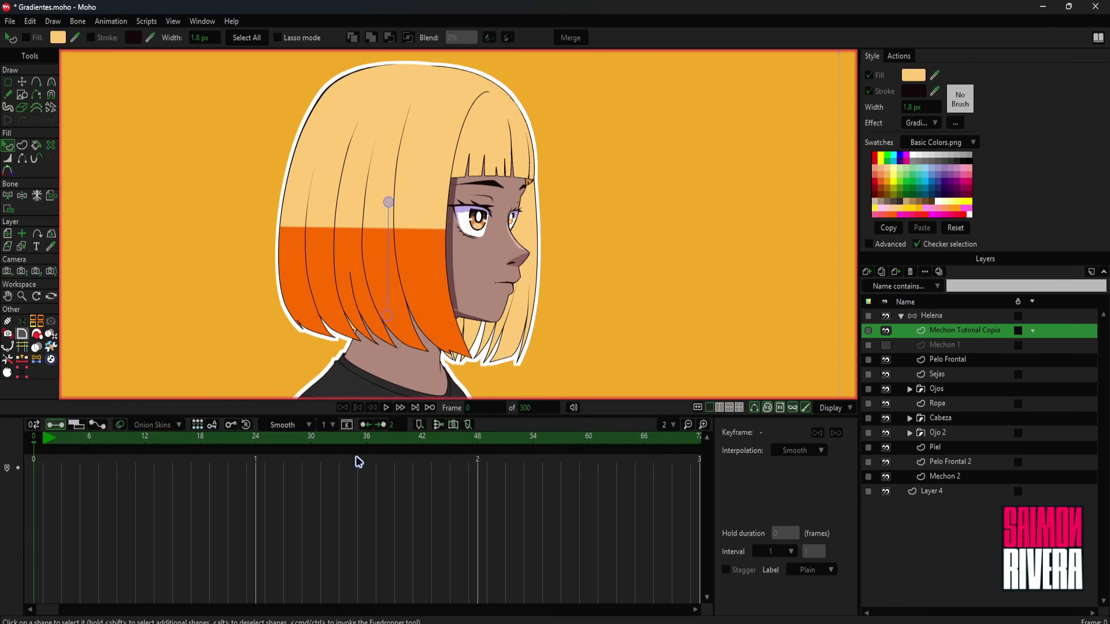
# - Play the animation, then render frame 28 to inspect the hard gradient edge on the deformed hair
pyautogui.click(386, 407)
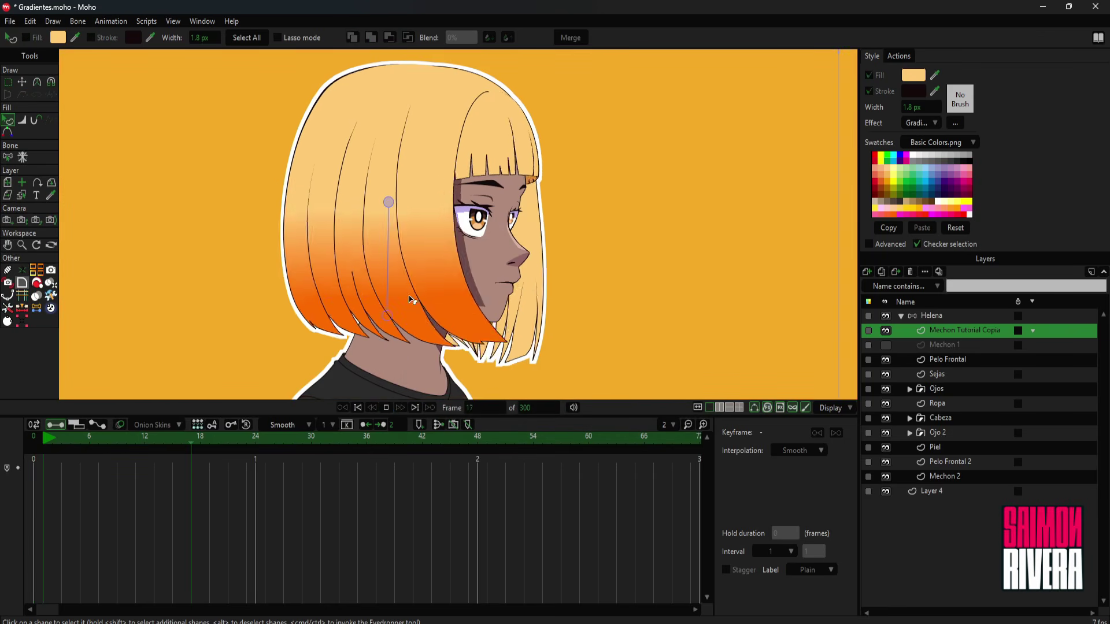
pyautogui.click(386, 408)
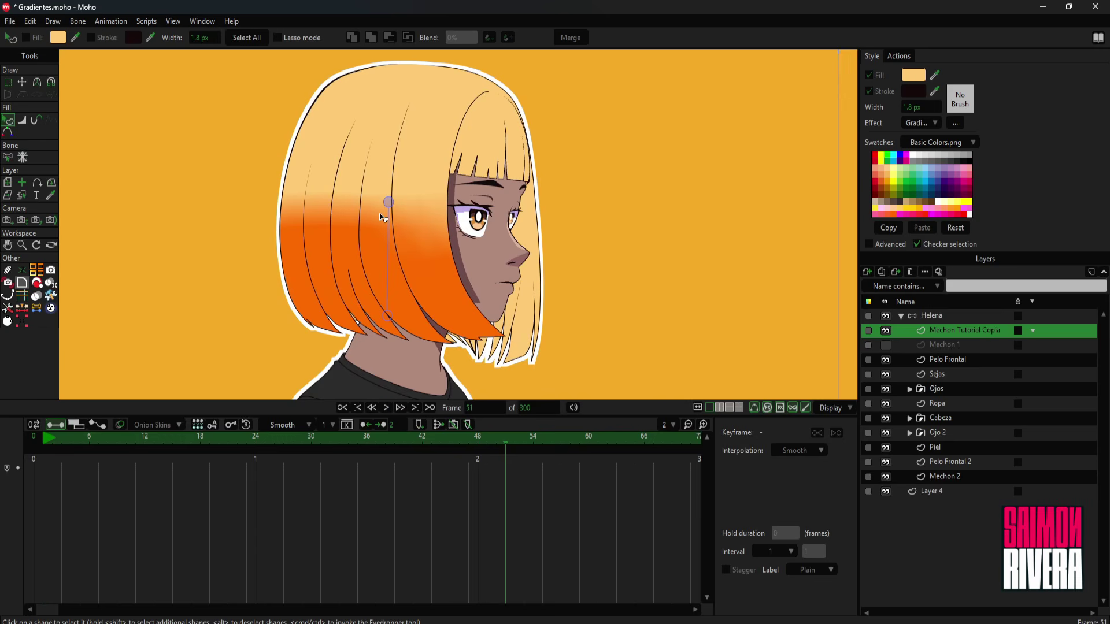
pyautogui.moveTo(54, 441); pyautogui.dragTo(293, 441)
pyautogui.hotkey('ctrl', 'r')
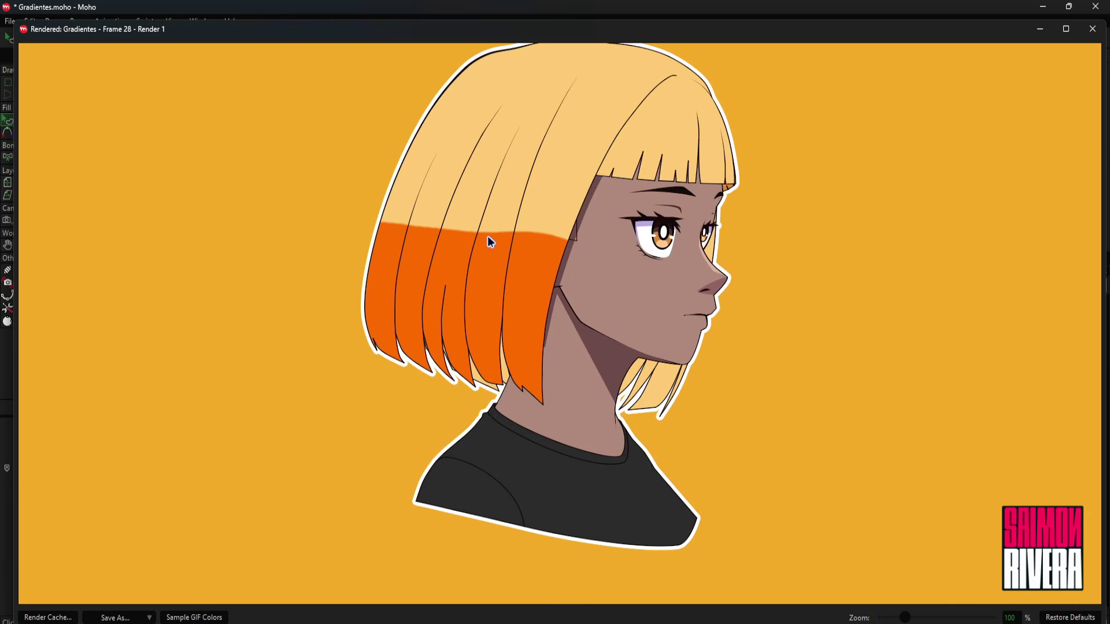
pyautogui.click(1091, 28)
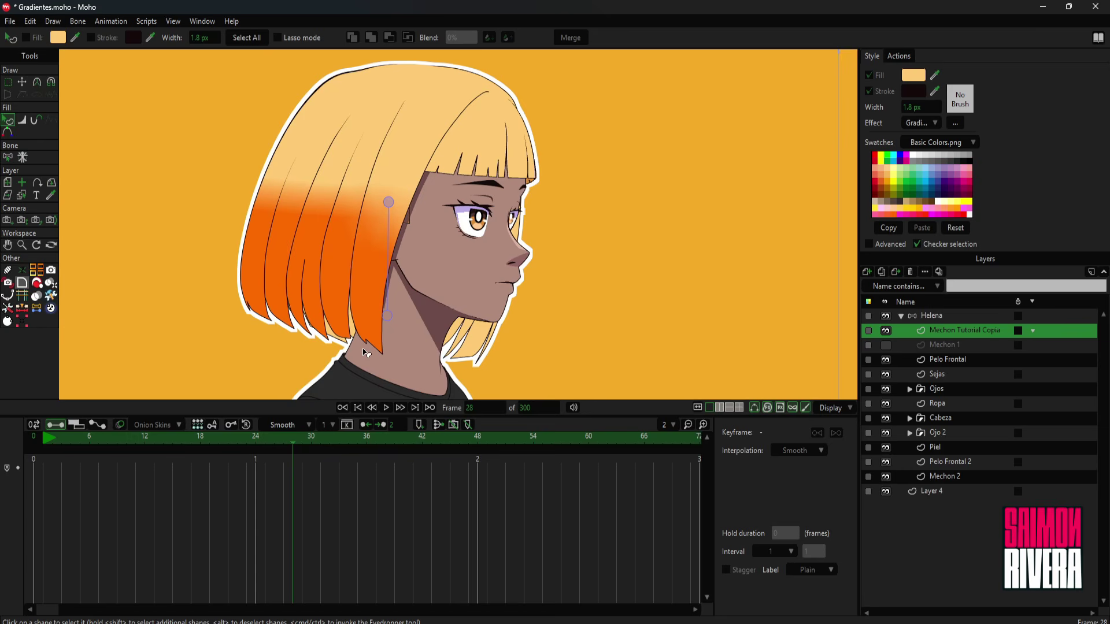
pyautogui.hotkey('ctrl', 'r')
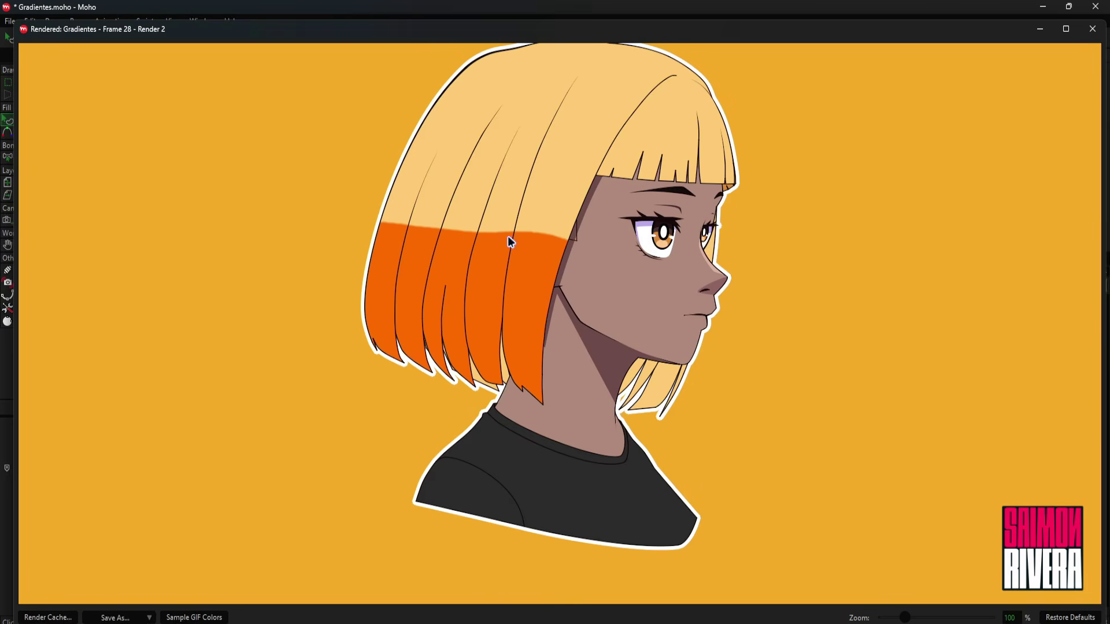
pyautogui.click(1092, 28)
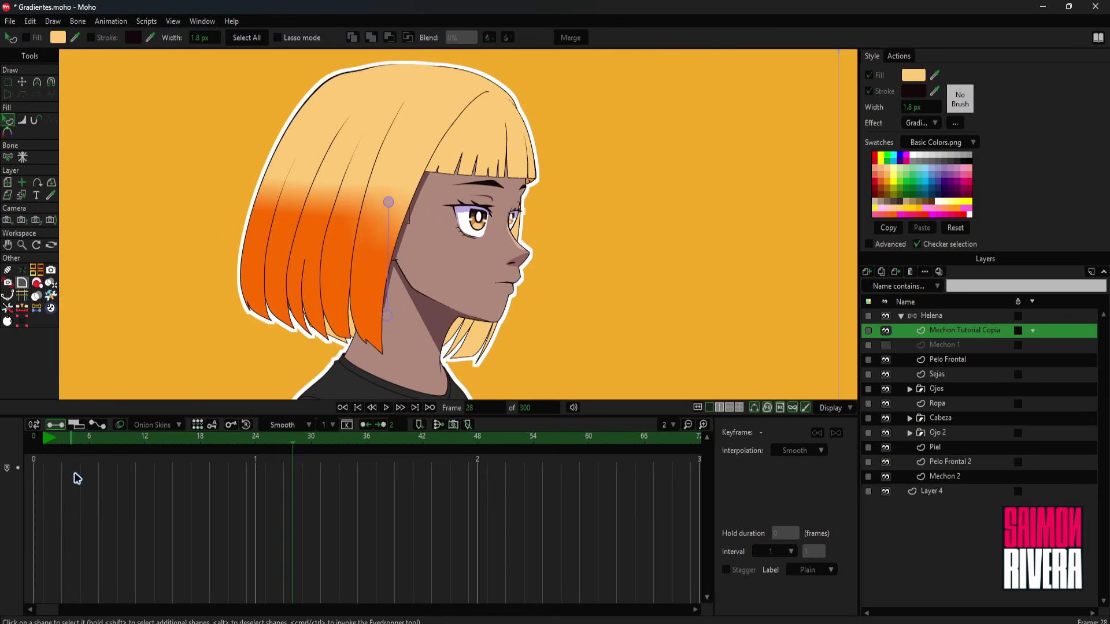
# - Return to frame 0 and shorten and lower the hair gradient so the orange covers only the hair tips
pyautogui.moveTo(62, 441); pyautogui.dragTo(126, 443)
pyautogui.click(23, 453)
pyautogui.scroll(2, 408, 319)
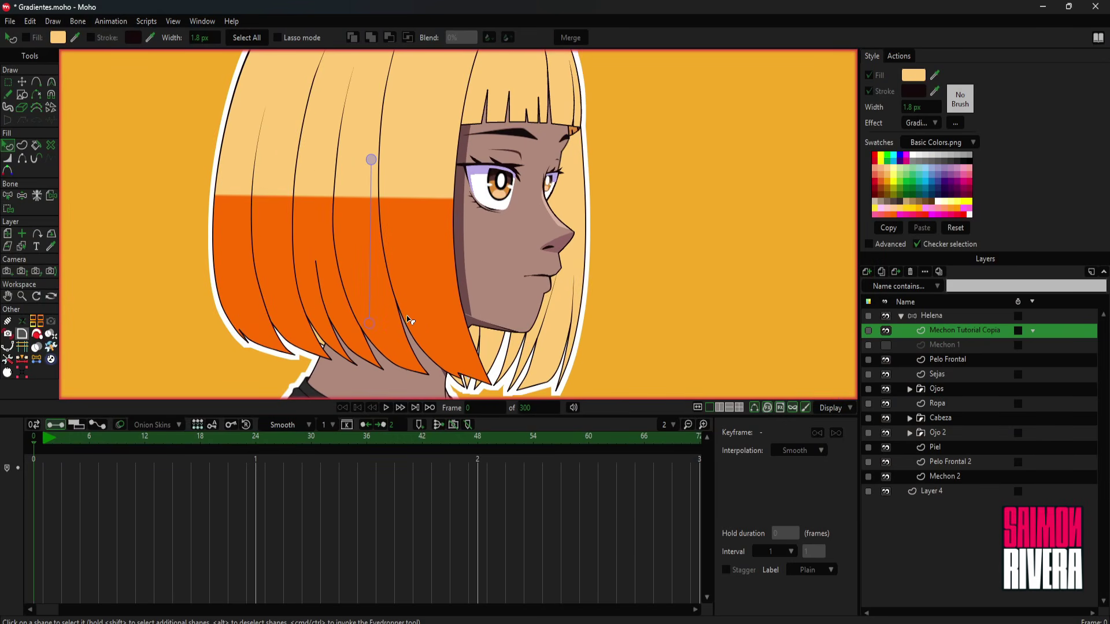
pyautogui.moveTo(372, 327); pyautogui.dragTo(369, 264)
pyautogui.scroll(-2, 444, 285)
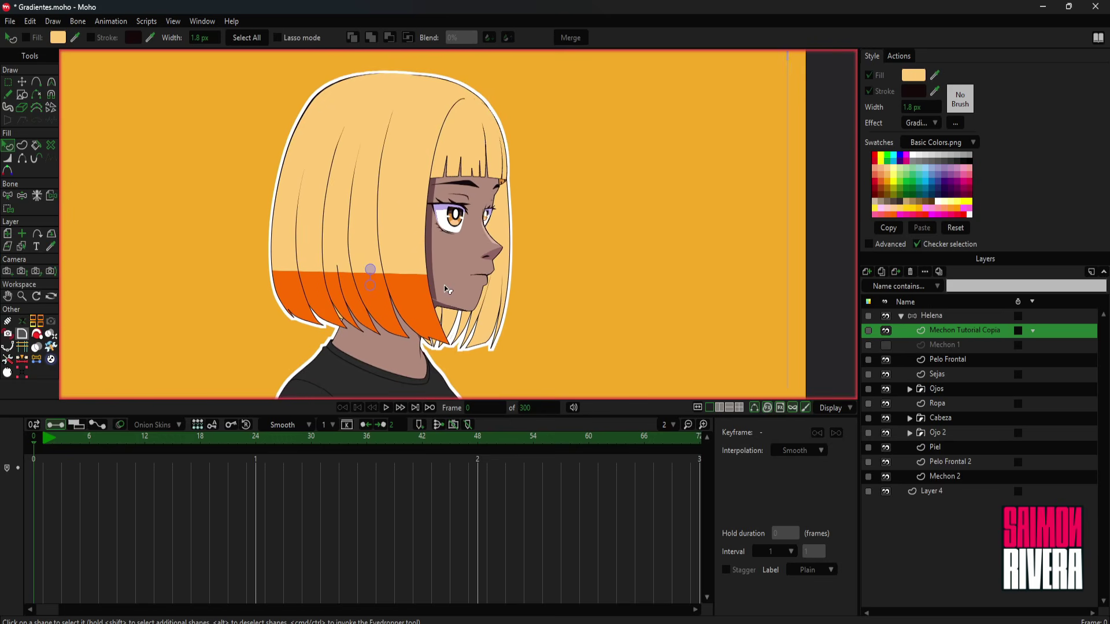
# - Play the animation to frame 26 and render that frame to inspect the orange hair tips
pyautogui.click(386, 408)
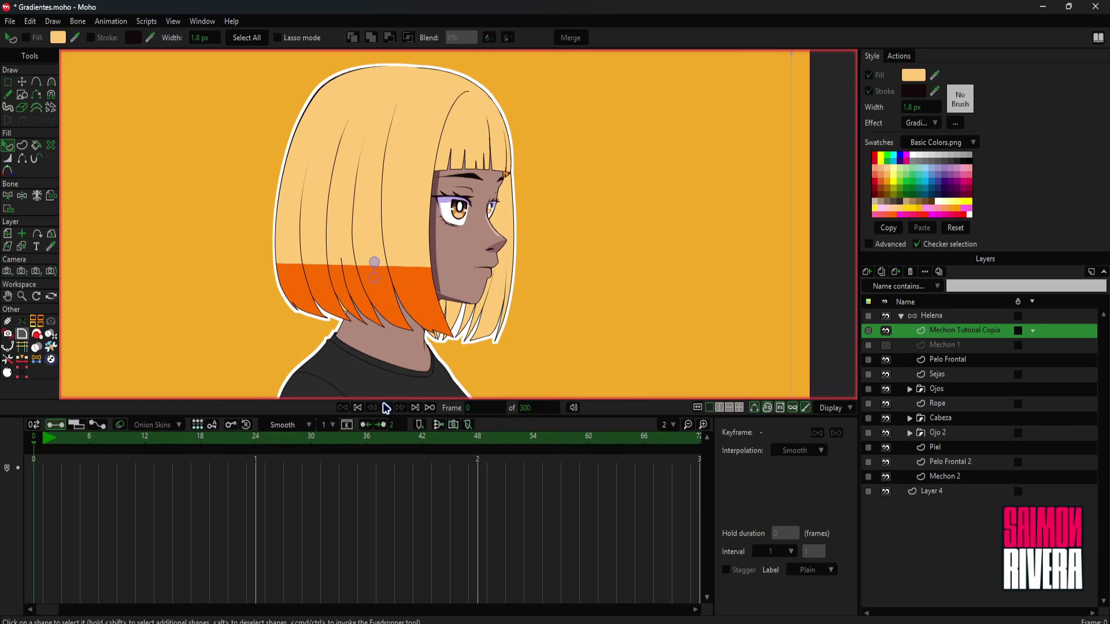
pyautogui.click(386, 407)
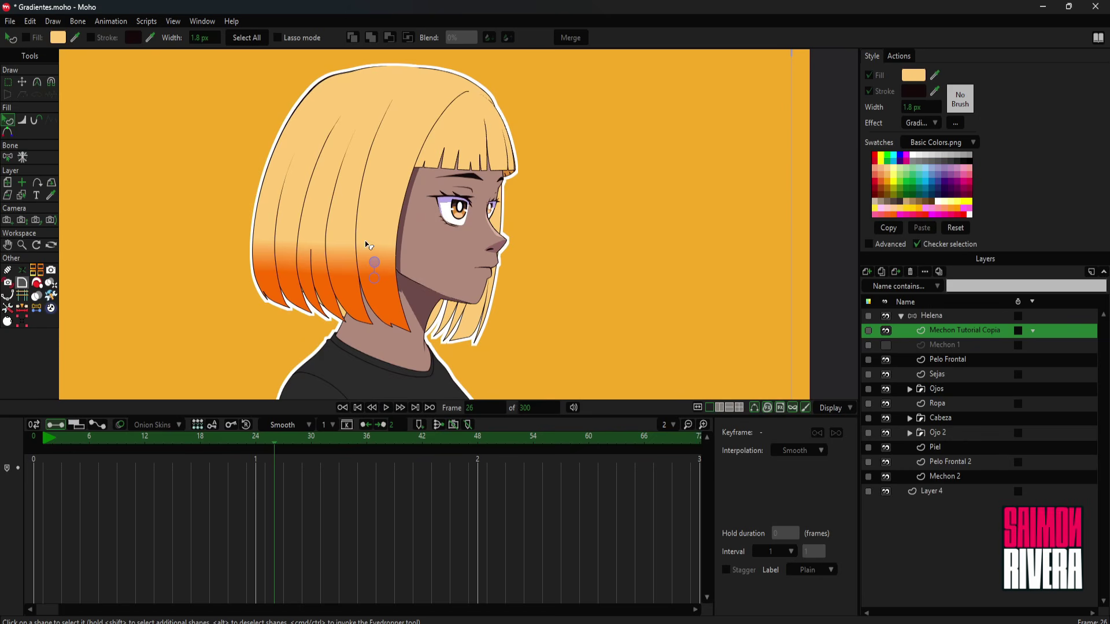
pyautogui.moveTo(473, 278); pyautogui.dragTo(494, 279)
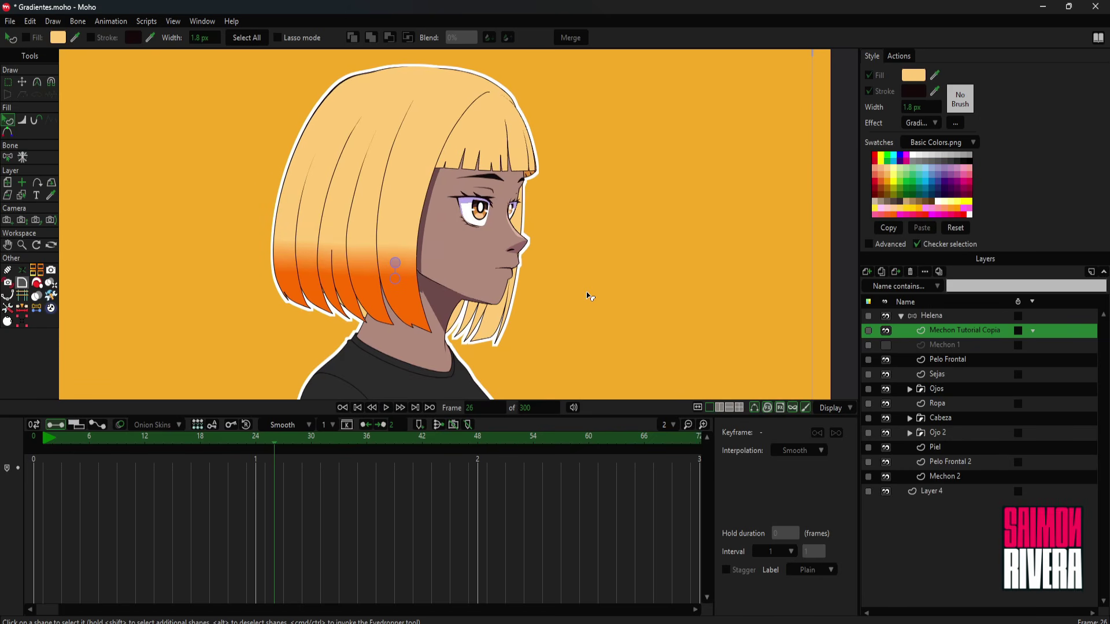
pyautogui.hotkey('ctrl', 'r')
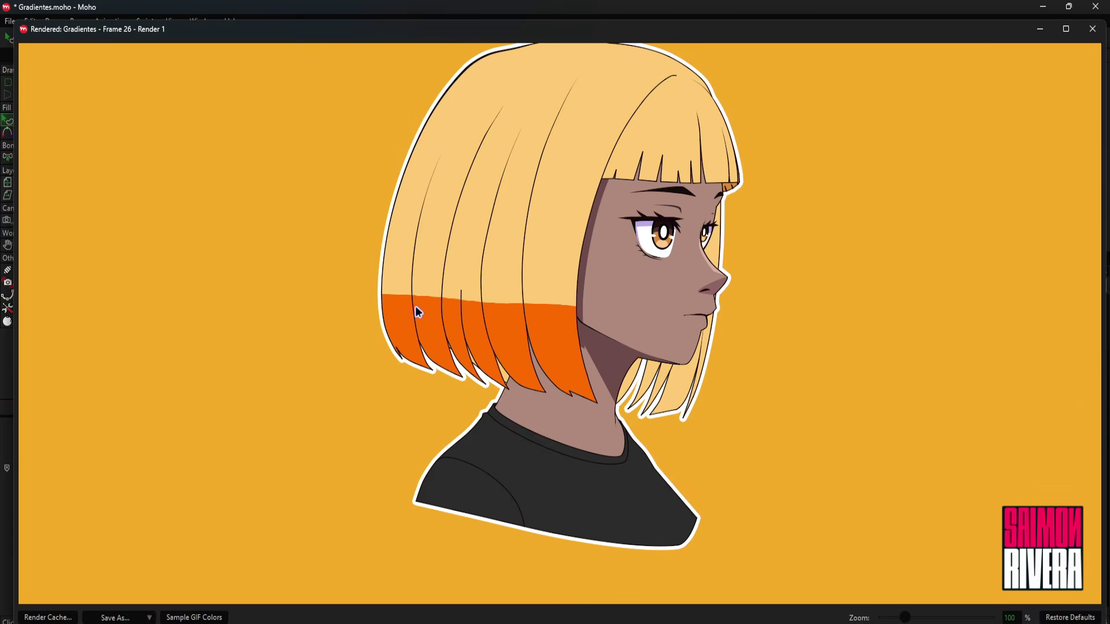
pyautogui.click(1092, 29)
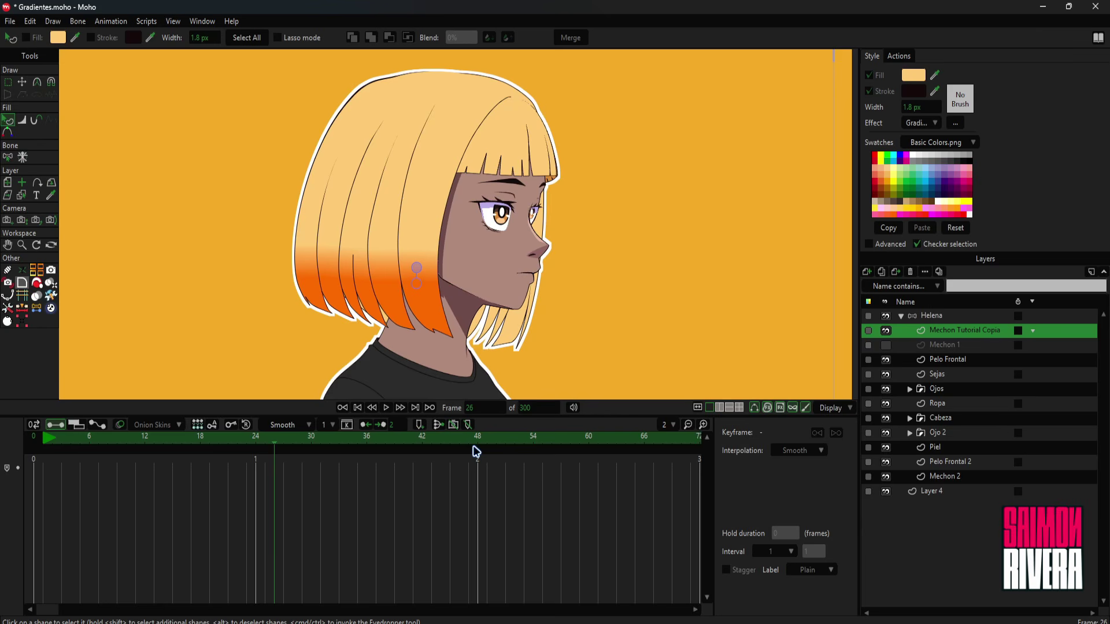
# - Set the animation's end frame to 48
pyautogui.doubleClick(536, 407)
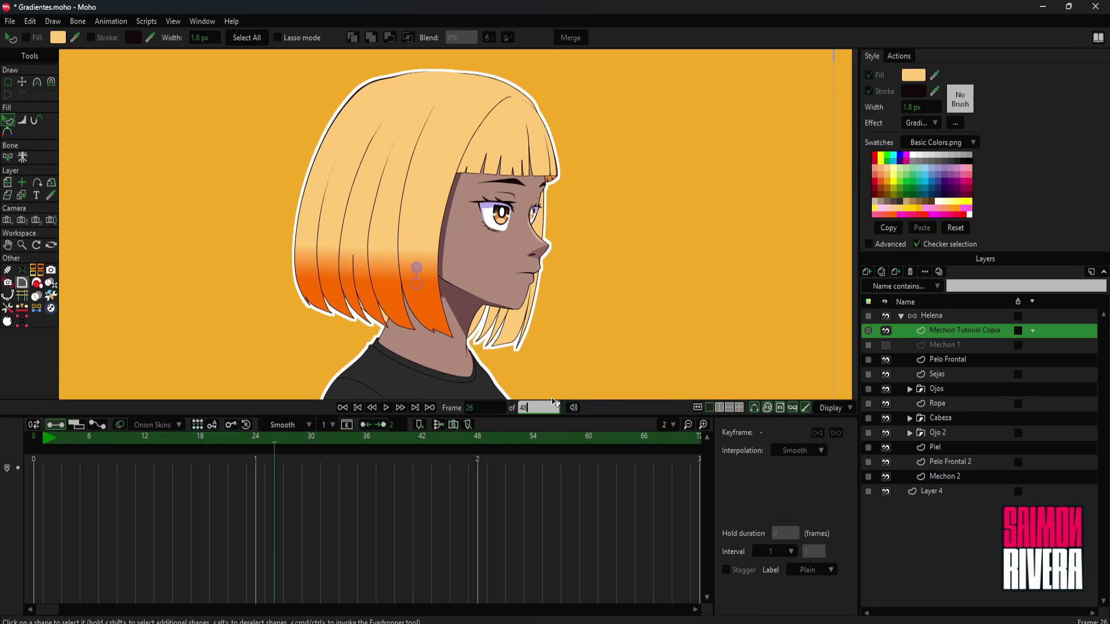
pyautogui.press('Return')
pyautogui.doubleClick(547, 405)
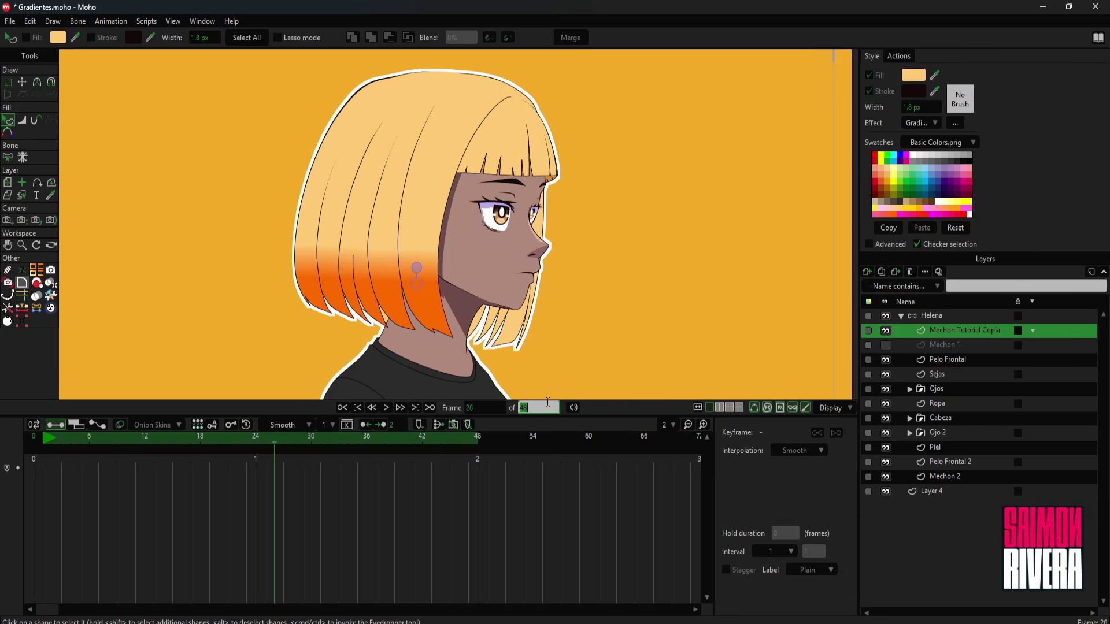
# - Set the animation's end frame to 96
pyautogui.moveTo(51, 613); pyautogui.dragTo(76, 612)
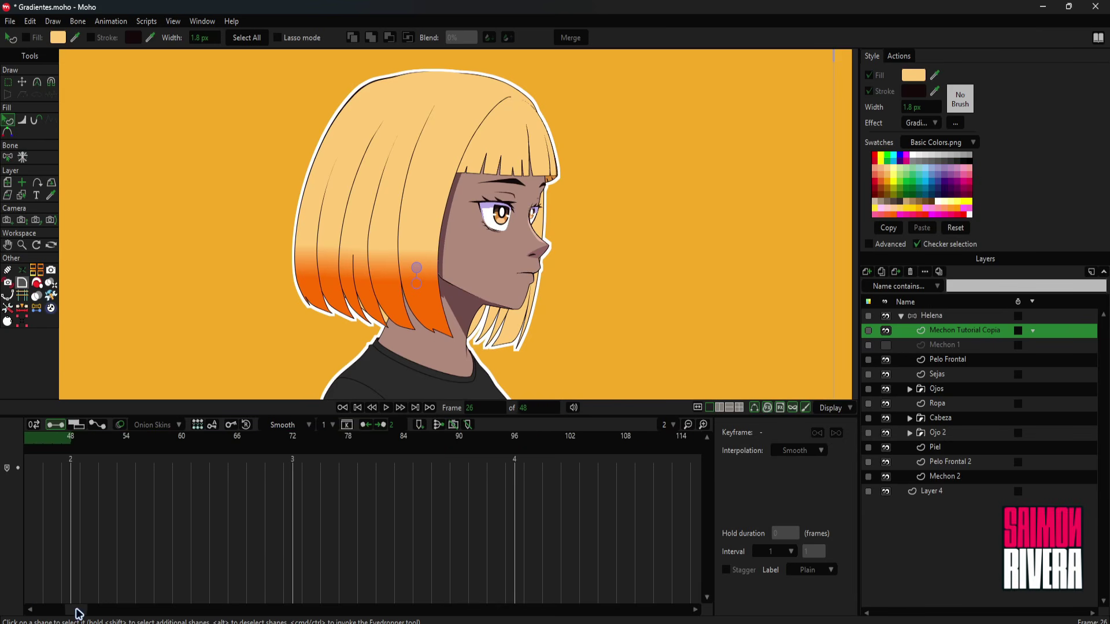
pyautogui.click(541, 410)
pyautogui.write('9')
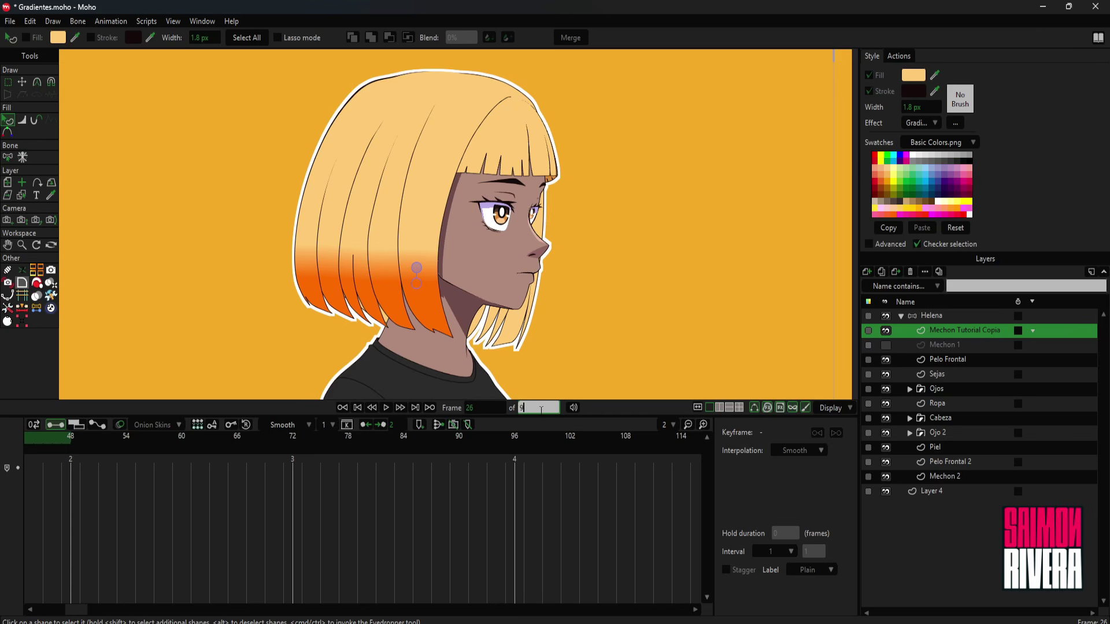
pyautogui.write('6')
pyautogui.press('Return')
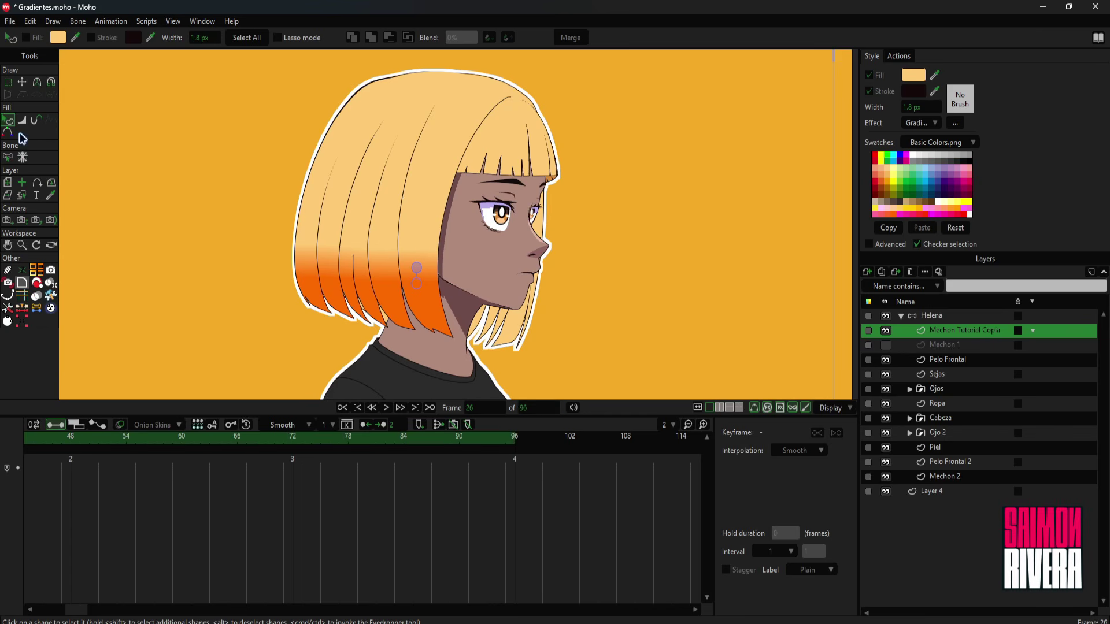
# - At frame 0, copy the front hair's two-tone gradient style onto the back hair shape on the Mechon 2 layer
pyautogui.click(358, 408)
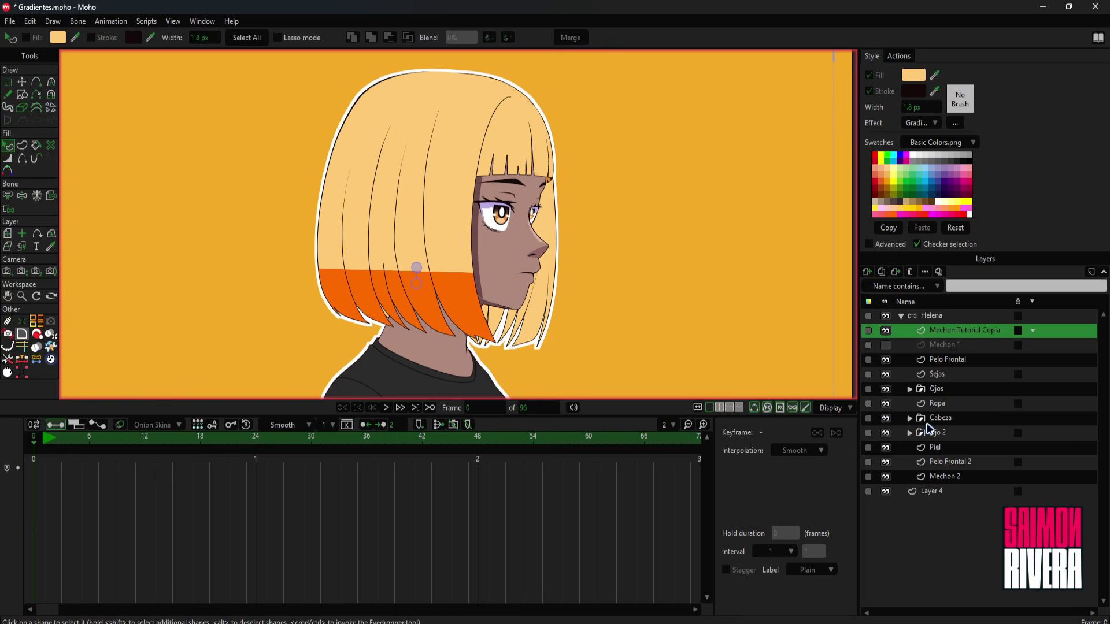
pyautogui.click(966, 478)
pyautogui.click(550, 283)
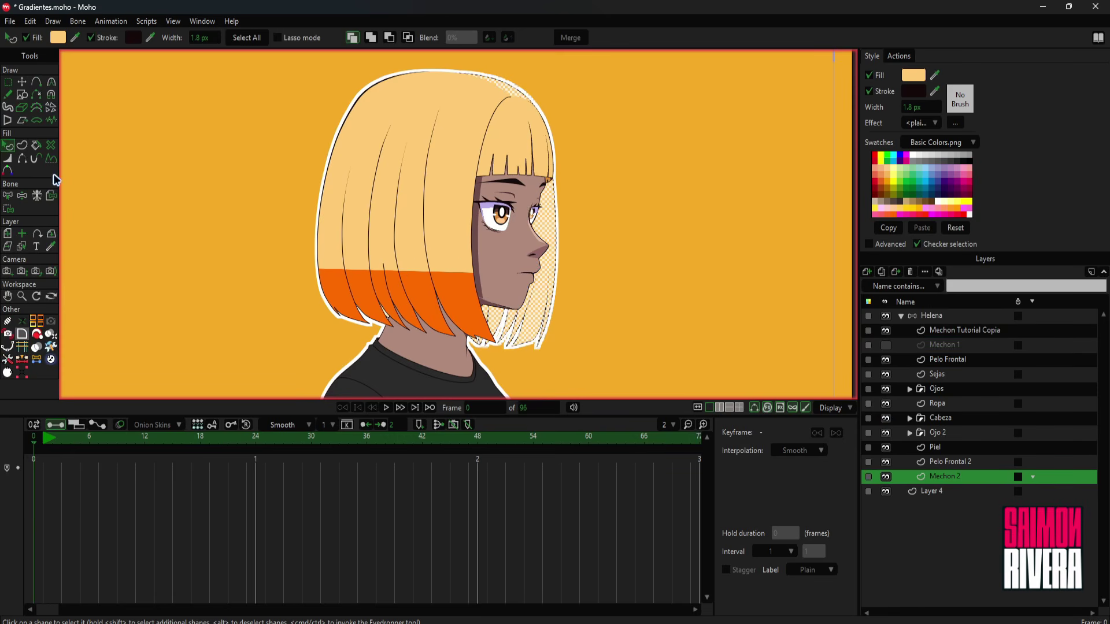
pyautogui.click(8, 160)
pyautogui.click(8, 145)
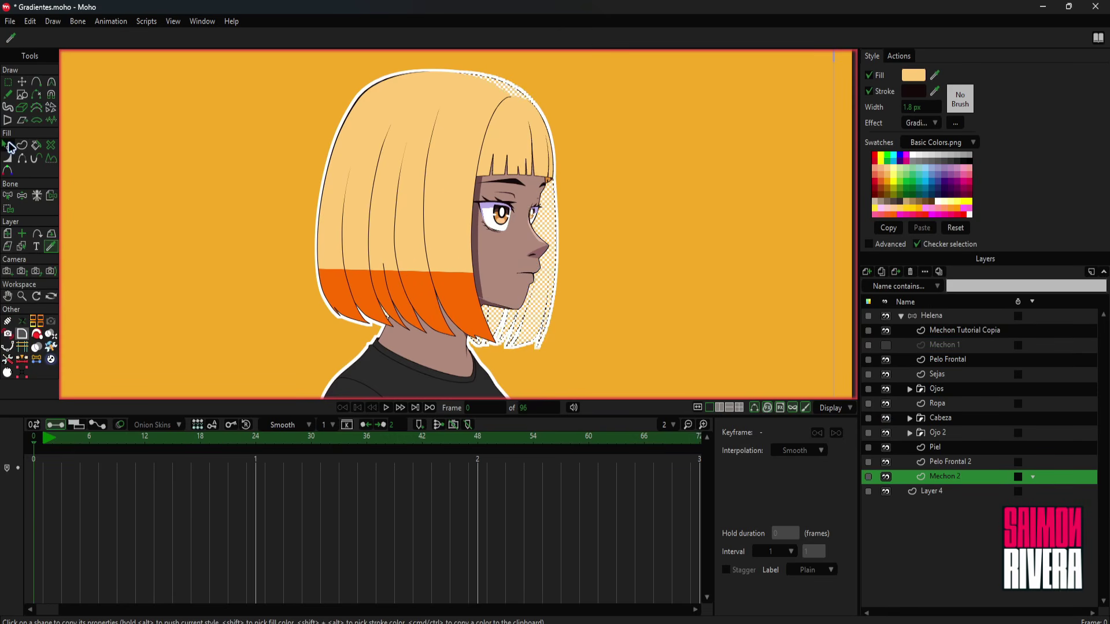
pyautogui.click(531, 114)
# - Position the Mechon 2 gradient lower so its orange edge lines up with the front hair's edge
pyautogui.moveTo(447, 73); pyautogui.dragTo(442, 296)
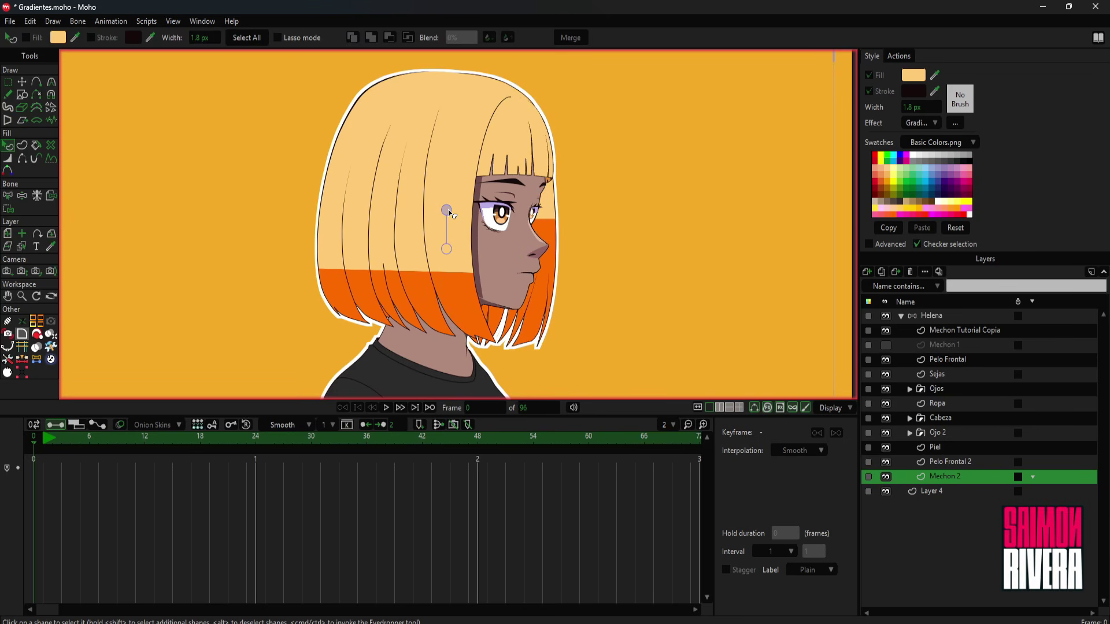
pyautogui.moveTo(446, 210); pyautogui.dragTo(444, 269)
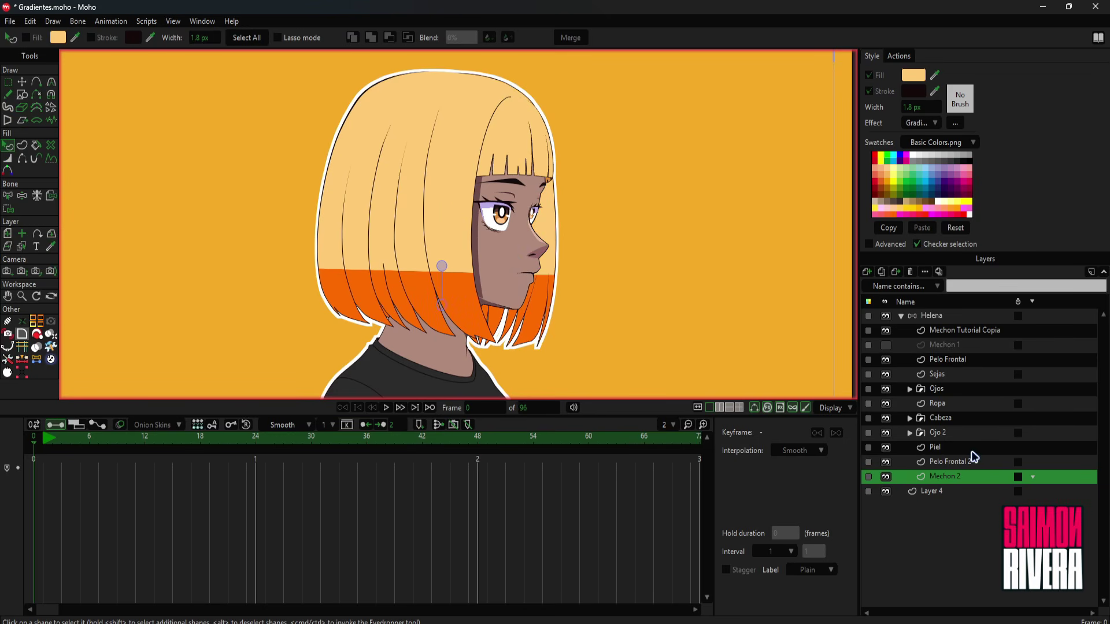
pyautogui.moveTo(645, 249); pyautogui.dragTo(639, 253)
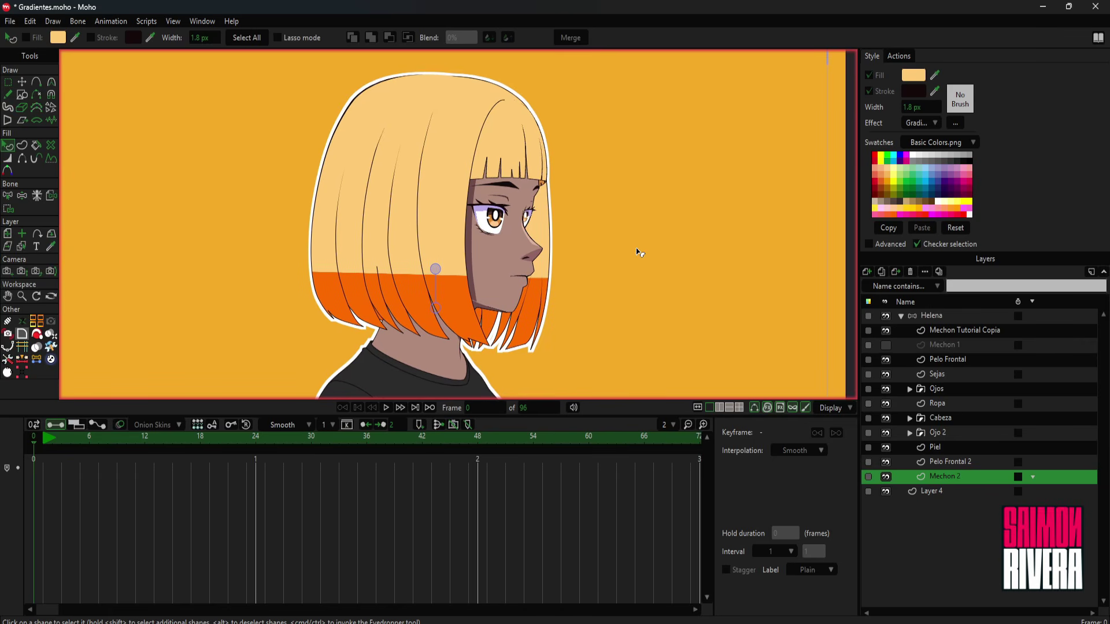
# - Save the project, play the rendered Gradientes video in the media player, and close the player
pyautogui.hotkey('ctrl', 's')
pyautogui.hotkey('ctrl', 'r')
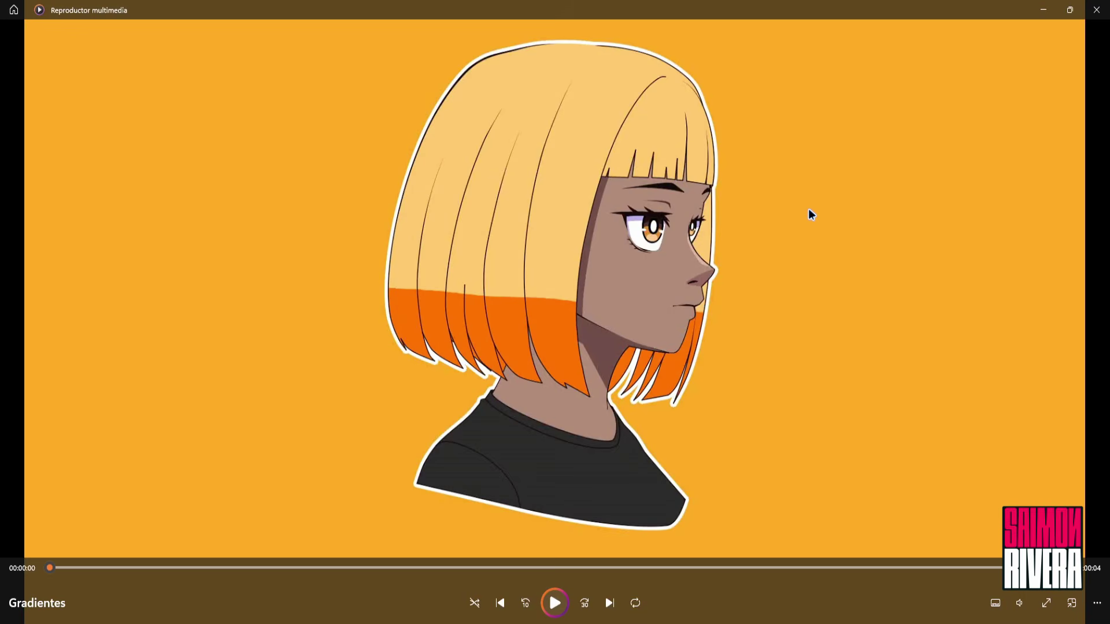
pyautogui.click(555, 603)
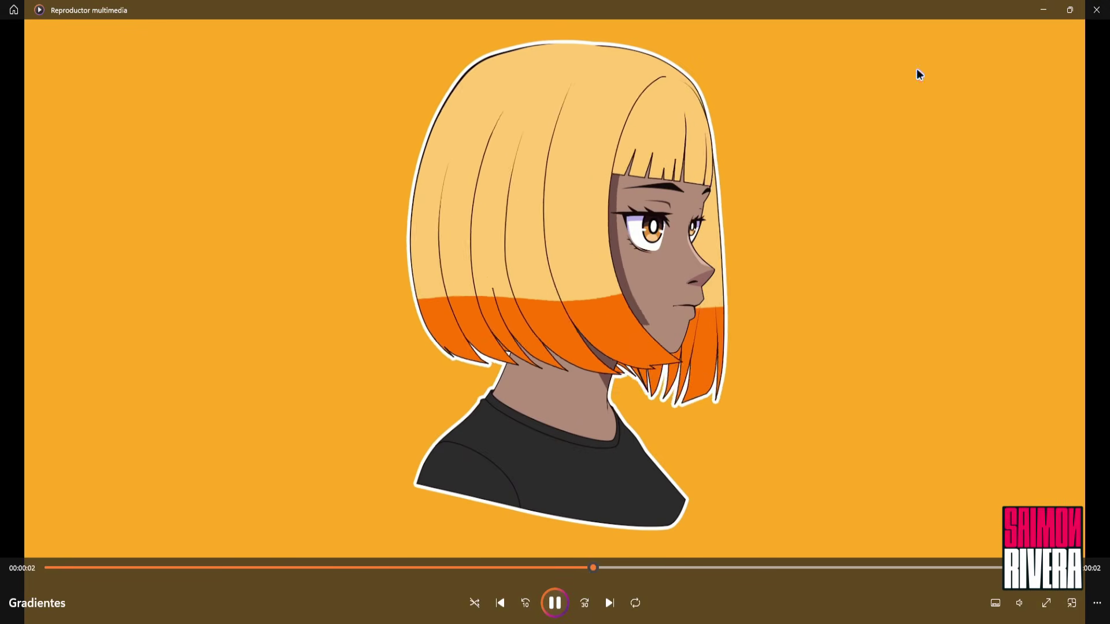
pyautogui.click(1096, 9)
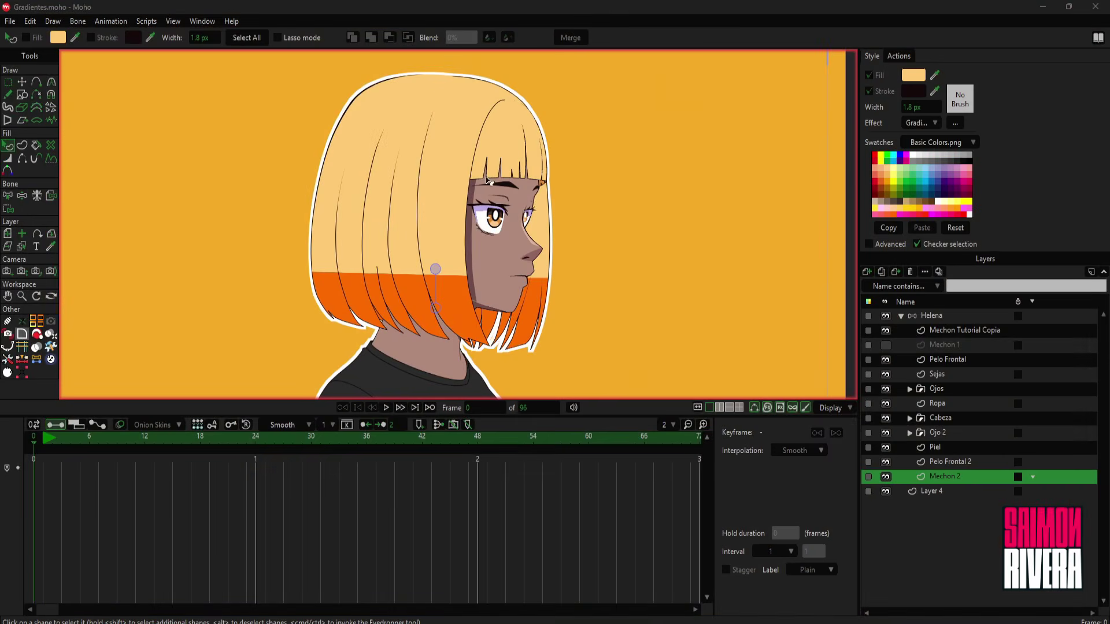
# - Select the Helena layer, render frame 55 to inspect both hair gradients, and return to frame 0 with the Select Bone tool
pyautogui.click(941, 316)
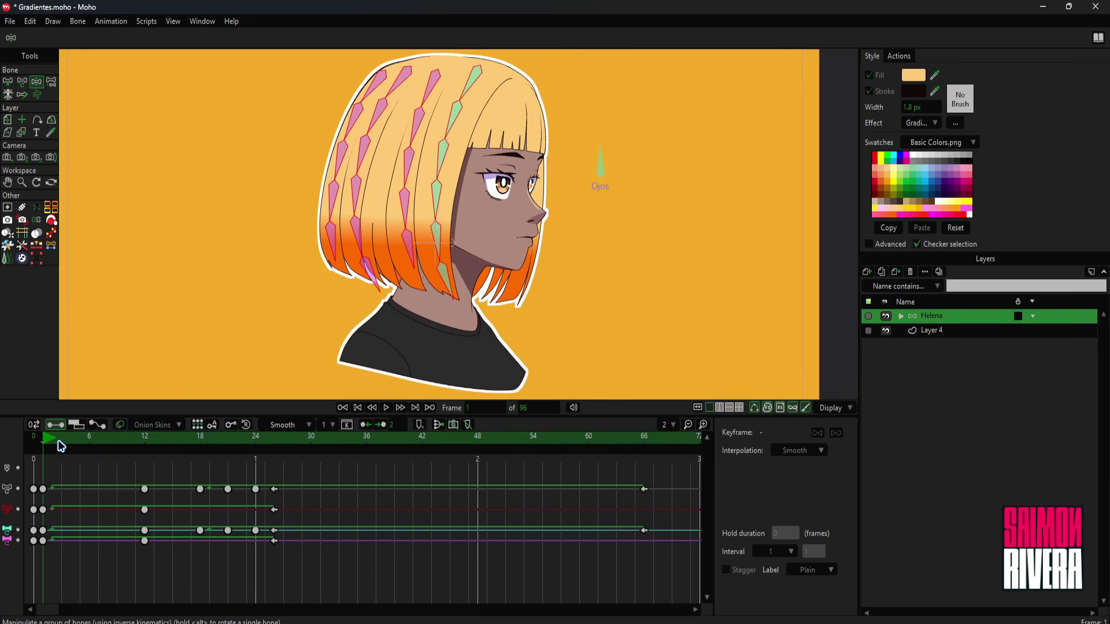
pyautogui.click(99, 440)
pyautogui.moveTo(130, 445); pyautogui.dragTo(541, 453)
pyautogui.hotkey('ctrl', 'r')
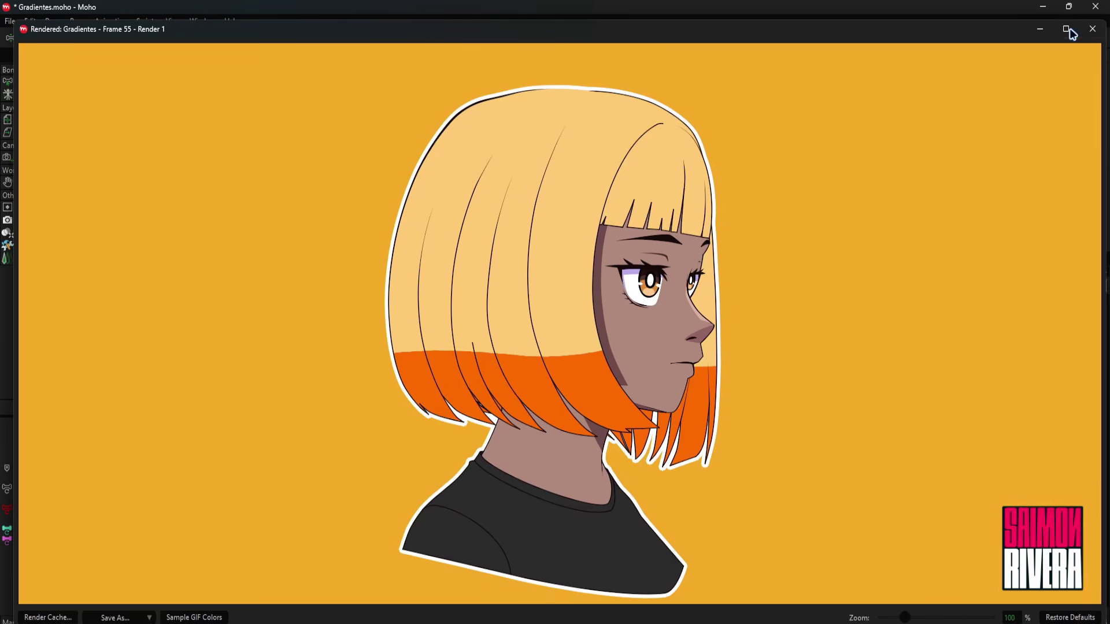
pyautogui.click(1091, 29)
pyautogui.click(34, 443)
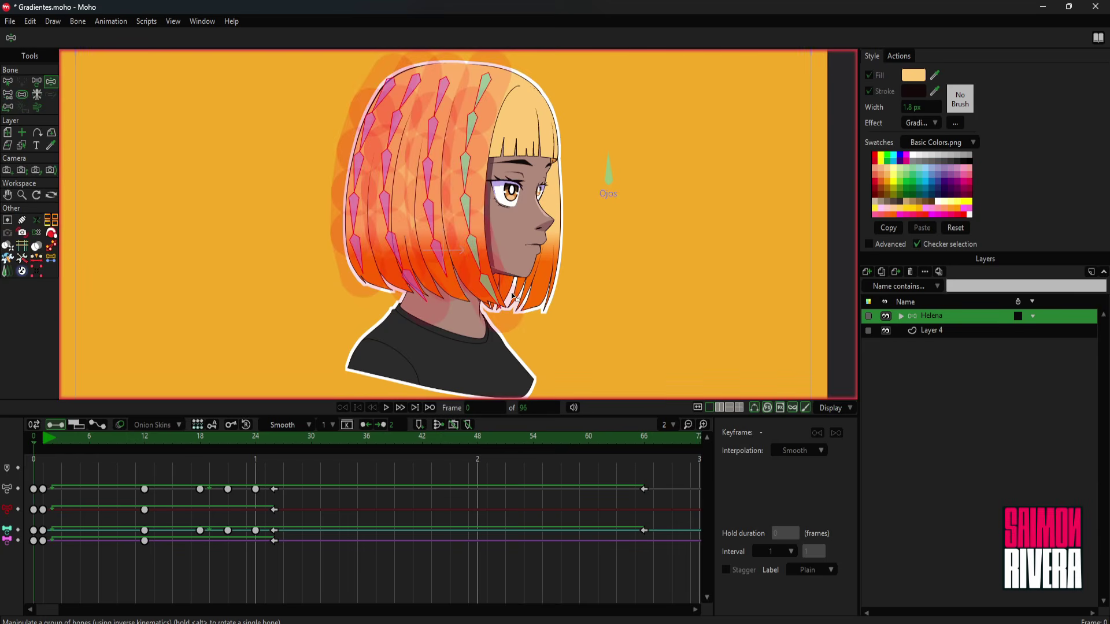
pyautogui.click(6, 80)
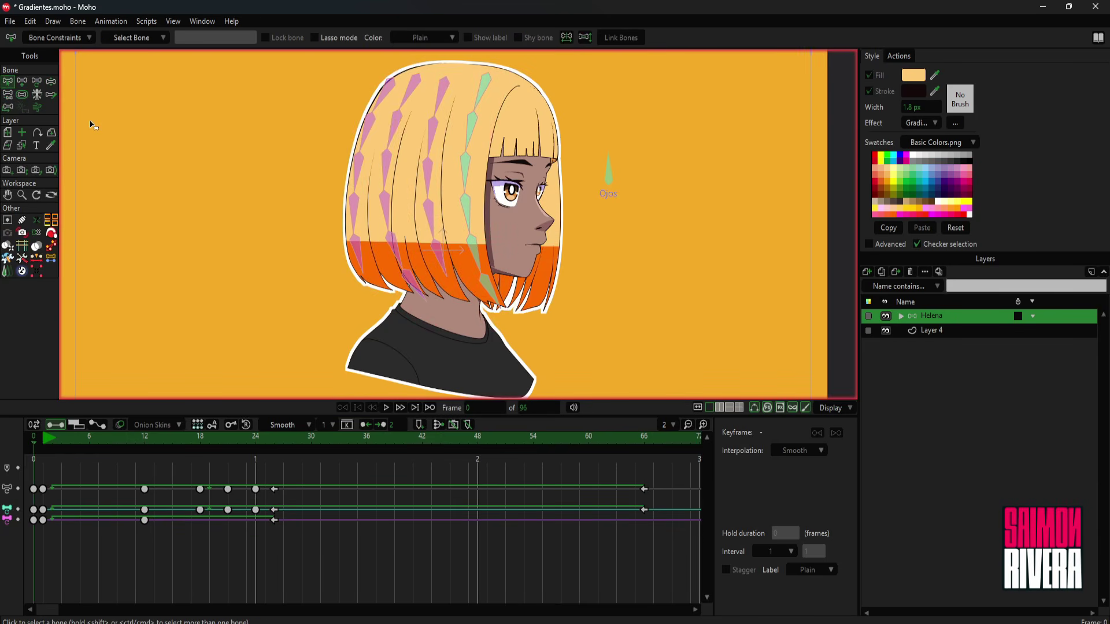